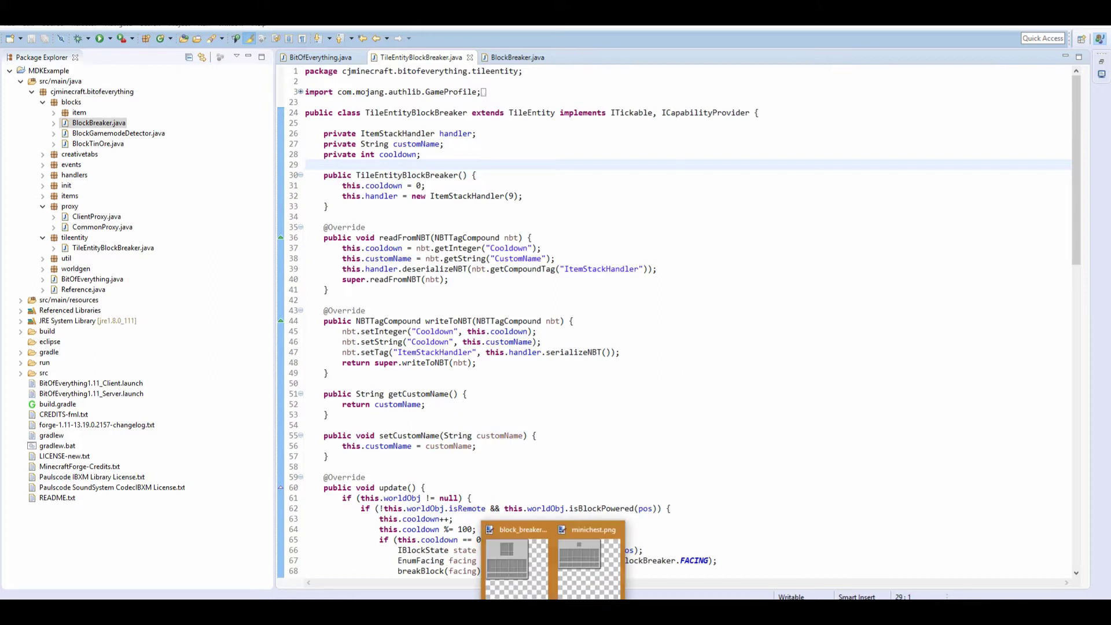
Show the block breaker GUI texture in Paint.NET and clear its selection
{"action": "left_click", "coordinate": [590, 560]}
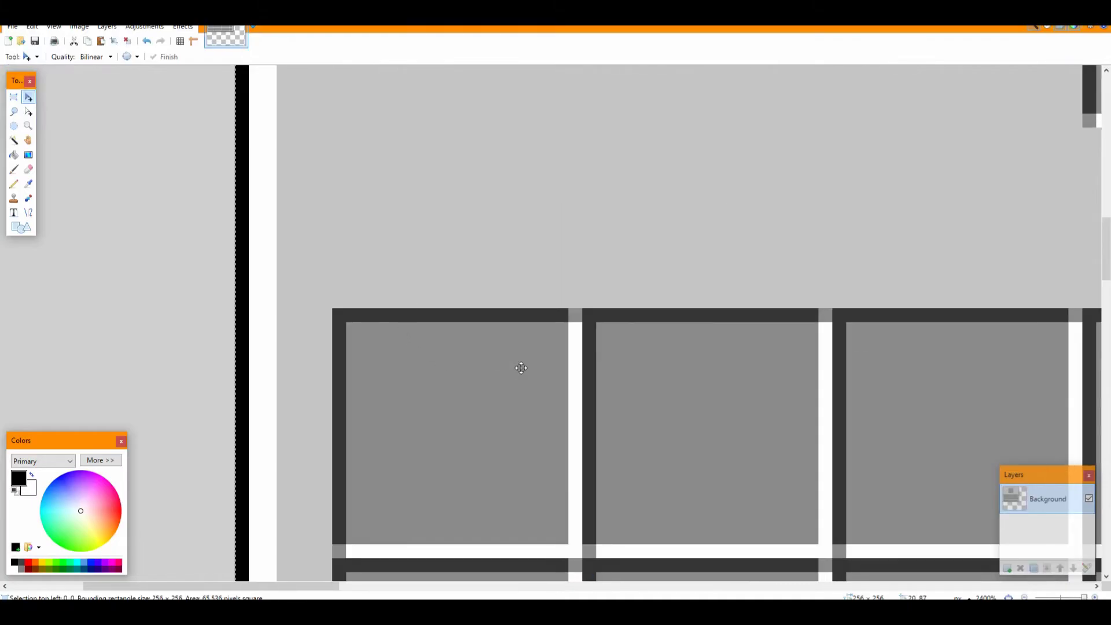
{"action": "scroll", "coordinate": [518, 355], "scroll_direction": "down", "scroll_amount": 2}
{"action": "scroll", "coordinate": [486, 345], "scroll_direction": "down", "scroll_amount": 2}
{"action": "scroll", "coordinate": [486, 339], "scroll_direction": "down", "scroll_amount": 2}
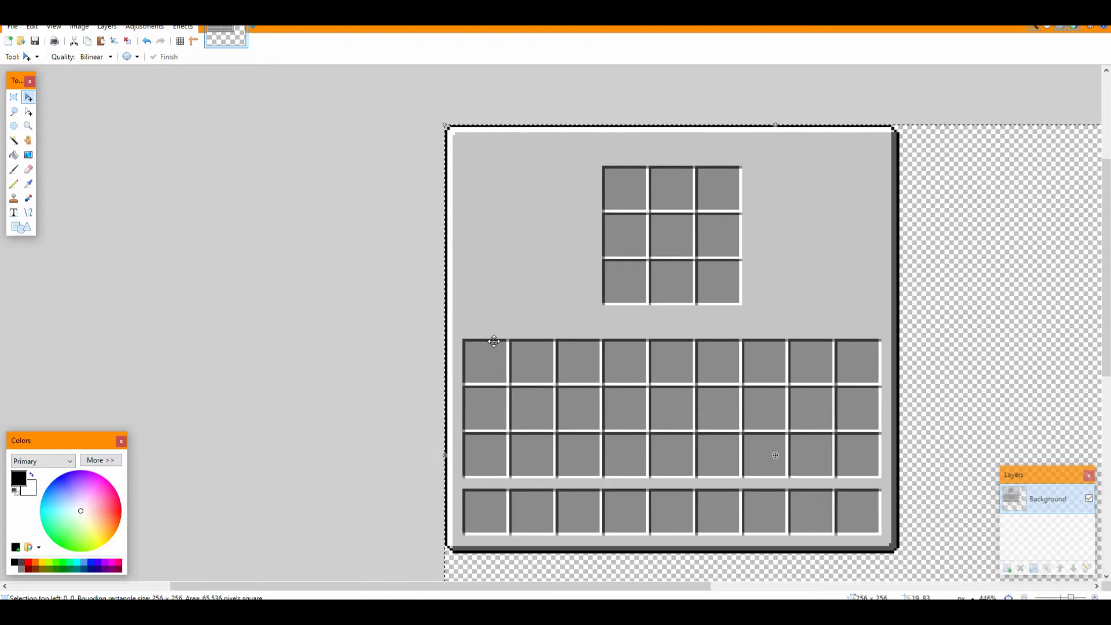
{"action": "scroll", "coordinate": [473, 343], "scroll_direction": "up", "scroll_amount": 1}
{"action": "scroll", "coordinate": [474, 343], "scroll_direction": "up", "scroll_amount": 1}
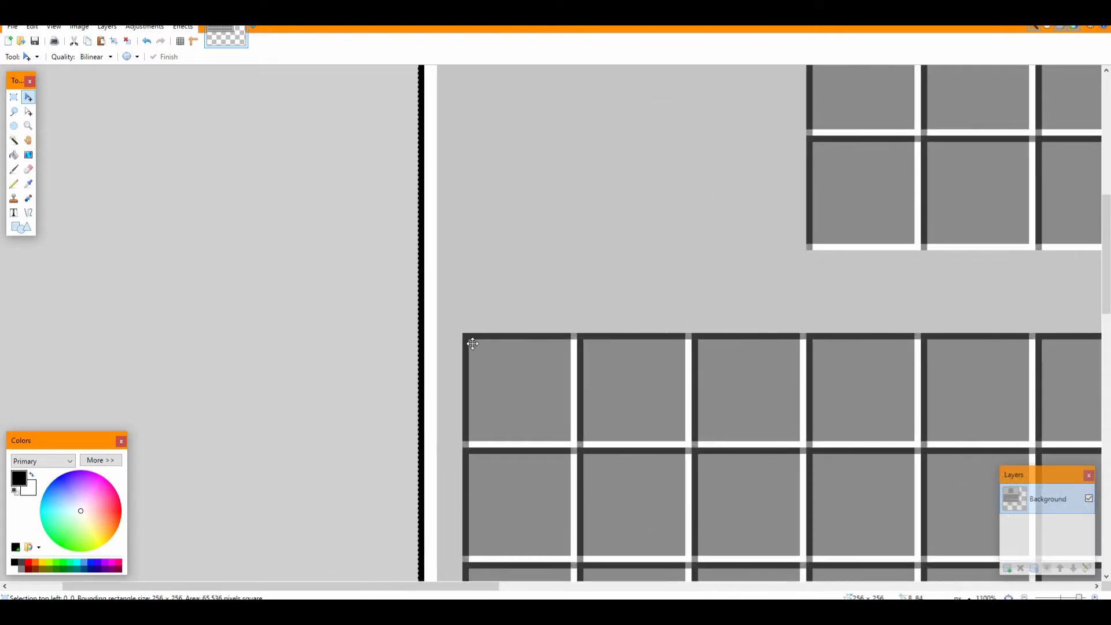
{"action": "scroll", "coordinate": [472, 344], "scroll_direction": "down", "scroll_amount": 1}
{"action": "scroll", "coordinate": [560, 365], "scroll_direction": "down", "scroll_amount": 1}
{"action": "scroll", "coordinate": [545, 403], "scroll_direction": "down", "scroll_amount": 1}
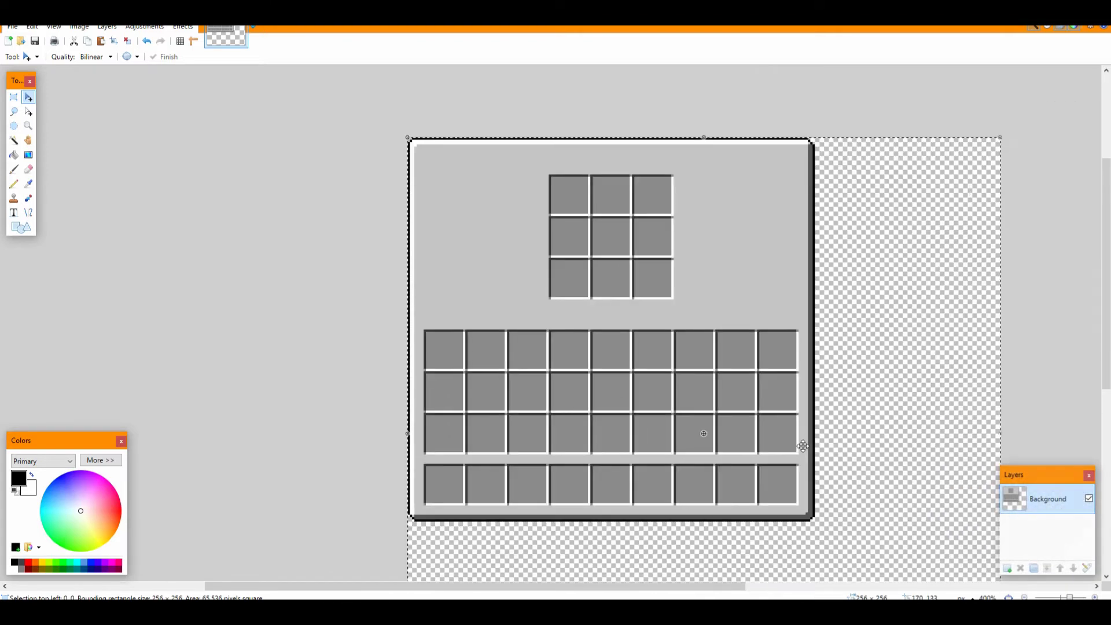
{"action": "scroll", "coordinate": [735, 358], "scroll_direction": "up", "scroll_amount": 1}
{"action": "scroll", "coordinate": [860, 373], "scroll_direction": "up", "scroll_amount": 1}
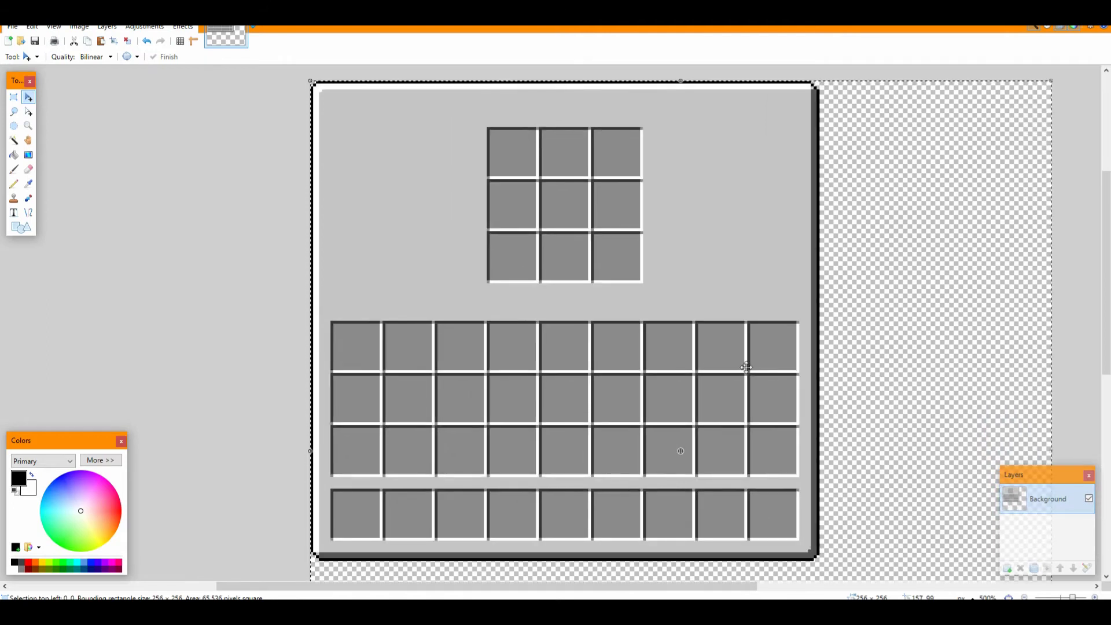
{"action": "key", "text": "ctrl+d"}
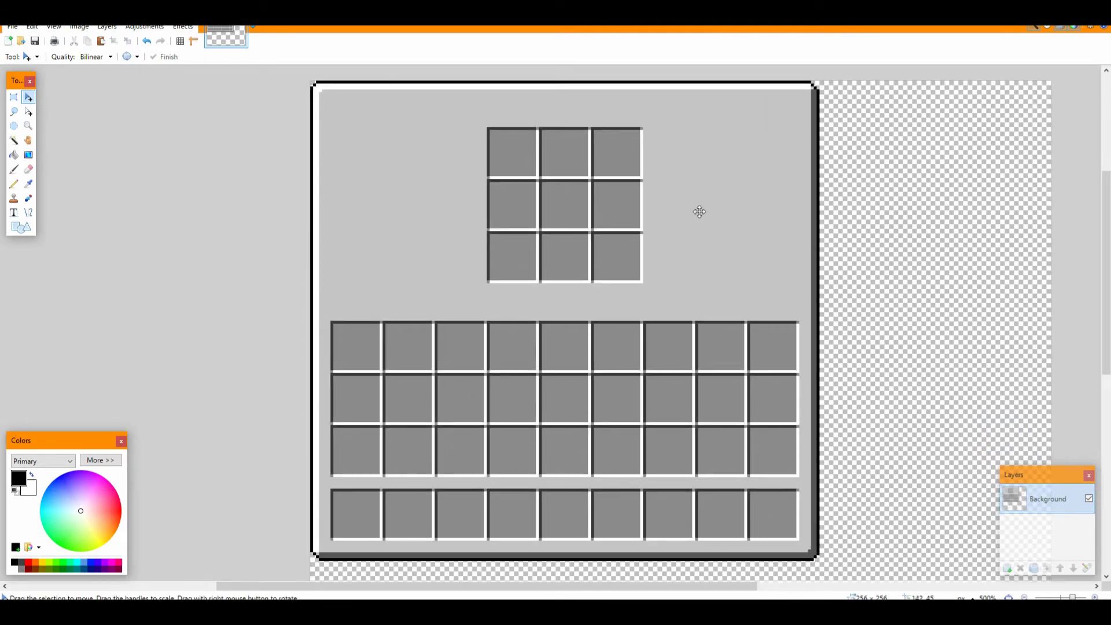
Add a 'container' package under bitofeverything and begin naming the ContainerBlockBreaker class
{"action": "left_click", "coordinate": [438, 548]}
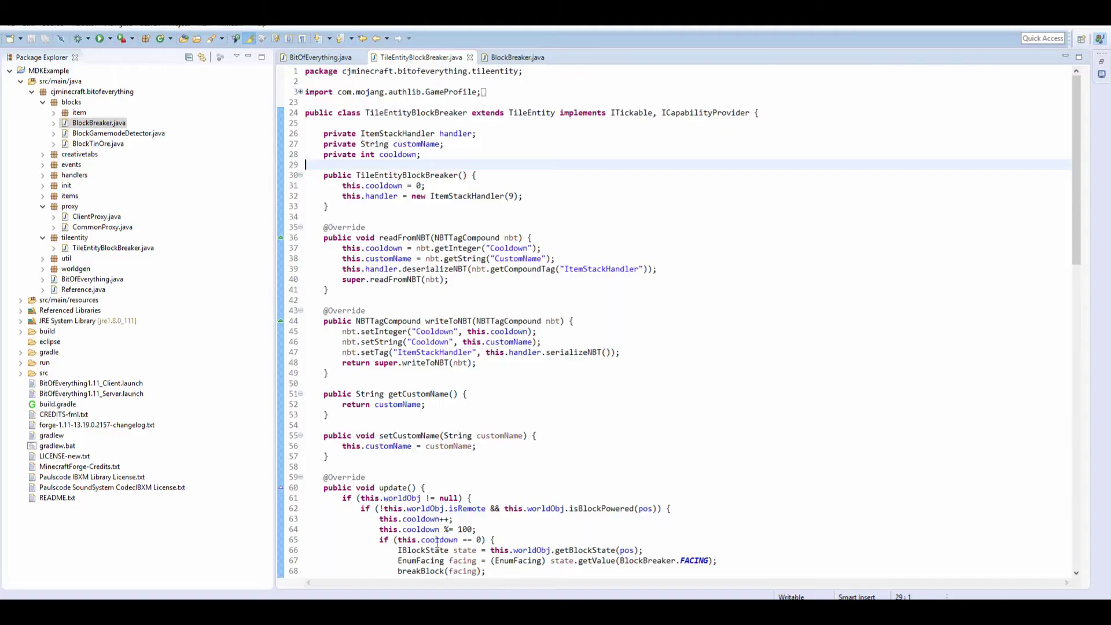
{"action": "left_click", "coordinate": [87, 92]}
{"action": "left_click", "coordinate": [146, 37]}
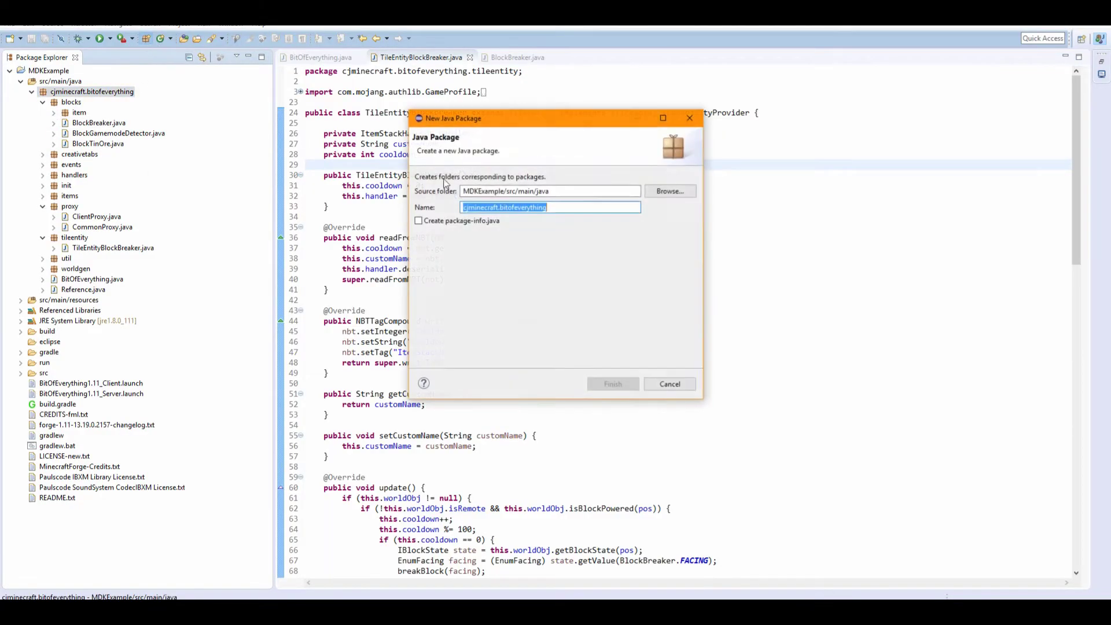
{"action": "left_click", "coordinate": [556, 206]}
{"action": "type", "text": ".container"}
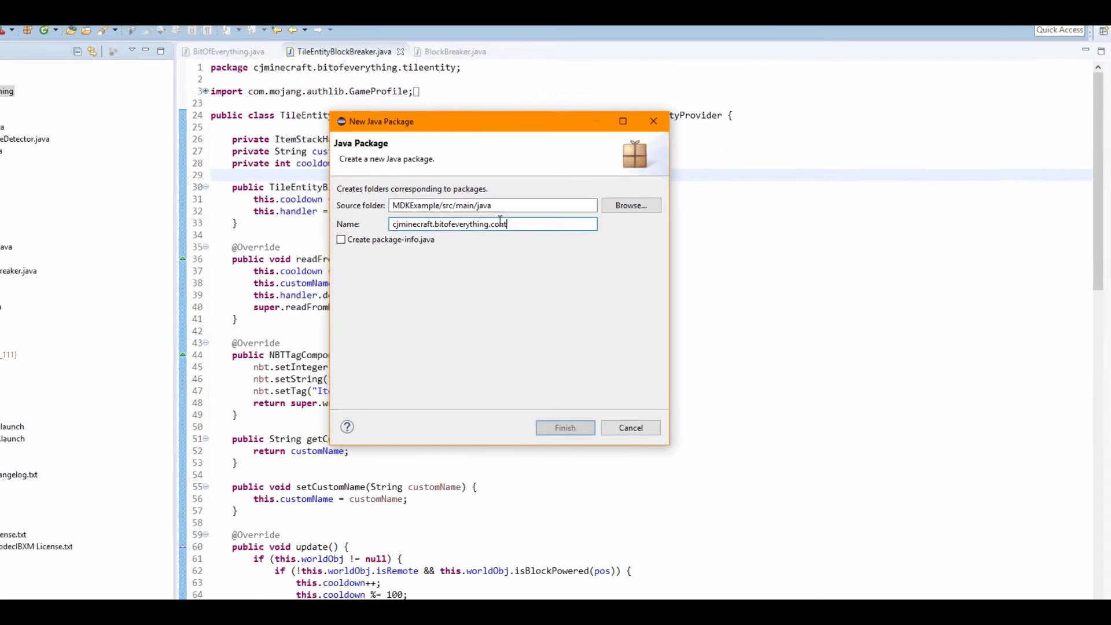
{"action": "key", "text": "Return"}
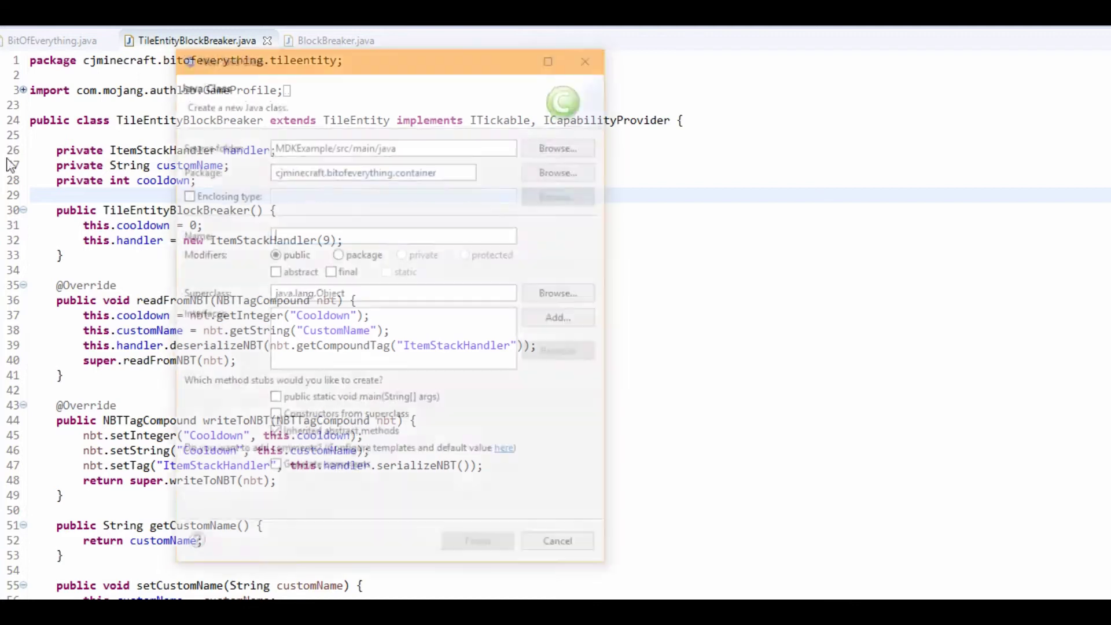
{"action": "type", "text": "Container"}
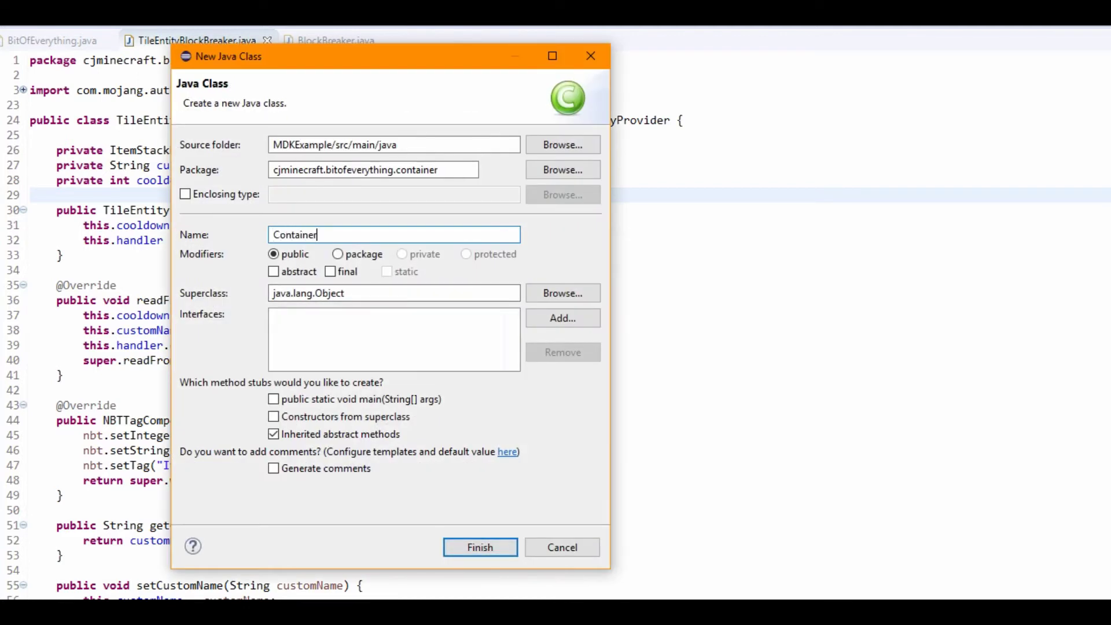
{"action": "type", "text": "lock"}
{"action": "type", "text": "er"}
Create ContainerBlockBreaker extending Container, imported from net.minecraft.inventory
{"action": "key", "text": "Return"}
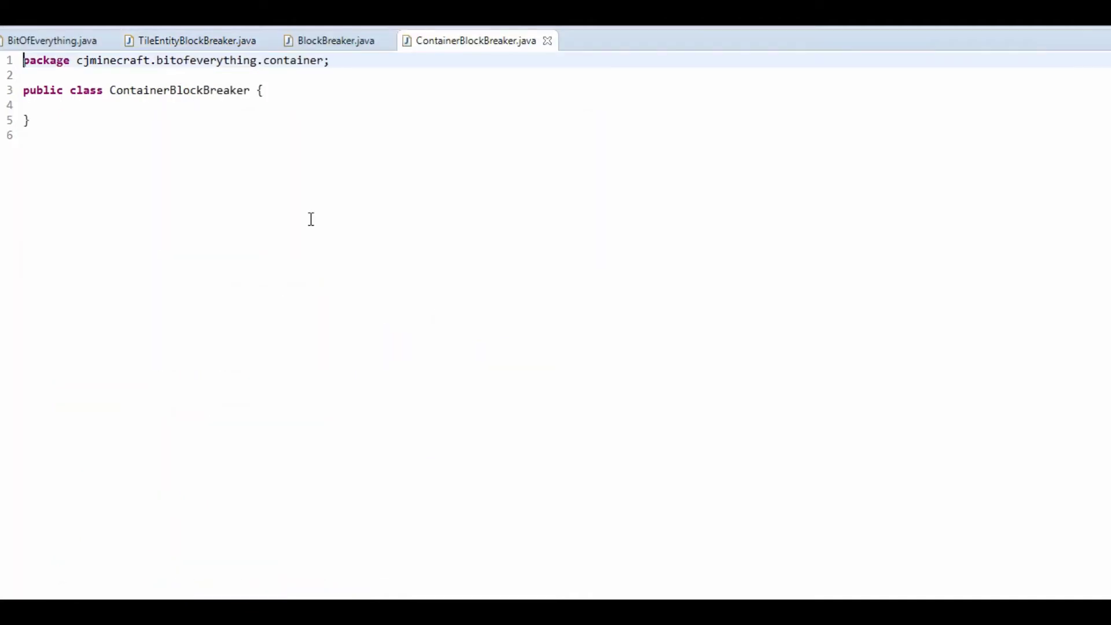
{"action": "left_click", "coordinate": [252, 90]}
{"action": "type", "text": "ext "}
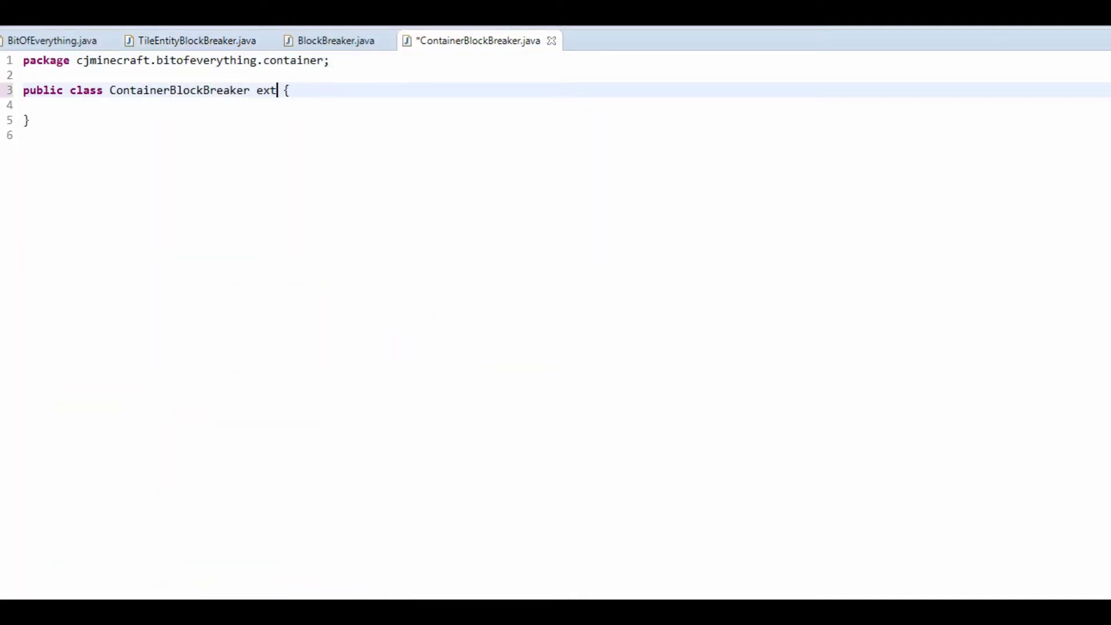
{"action": "type", "text": "ends Contai"}
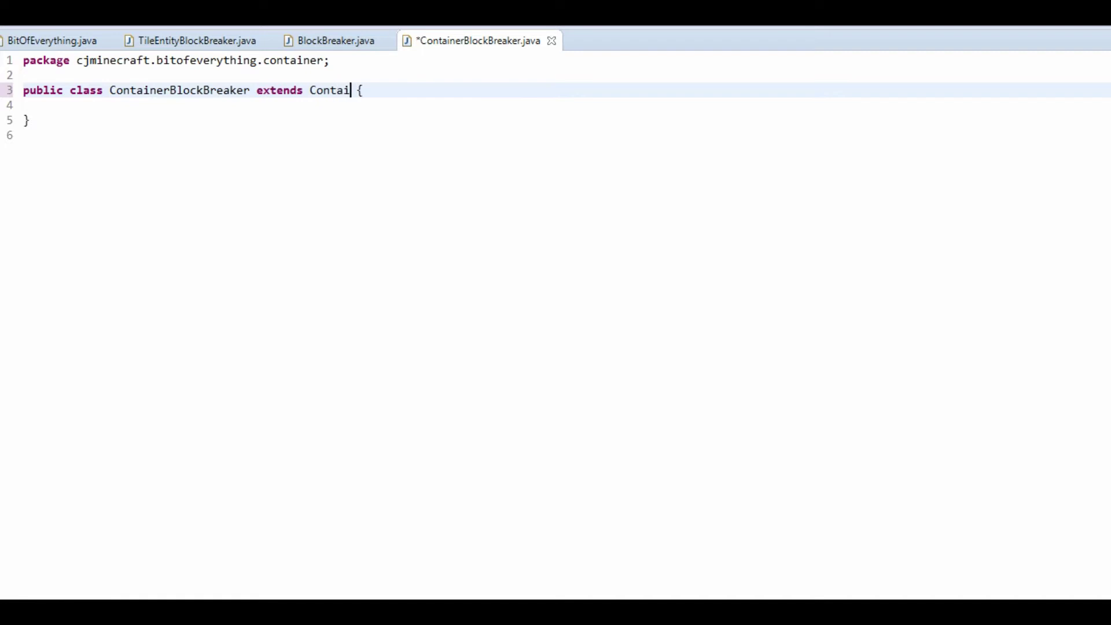
{"action": "type", "text": "ner"}
{"action": "key", "text": "ctrl+shift+o"}
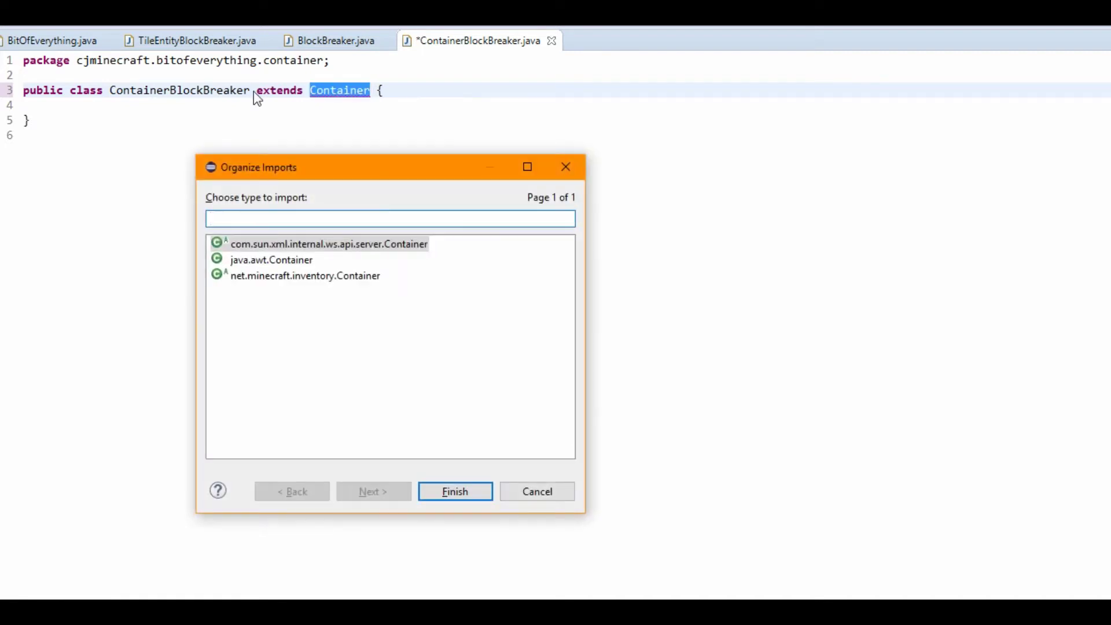
{"action": "key", "text": "Down"}
{"action": "key", "text": "Down"}
{"action": "key", "text": "Return"}
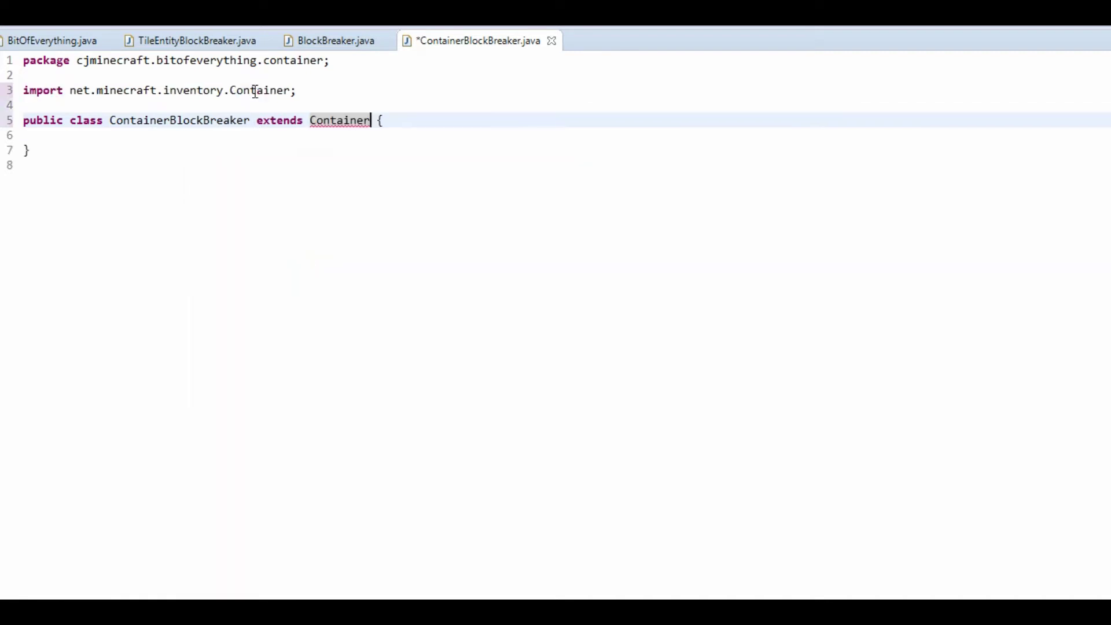
{"action": "mouse_move", "coordinate": [180, 121]}
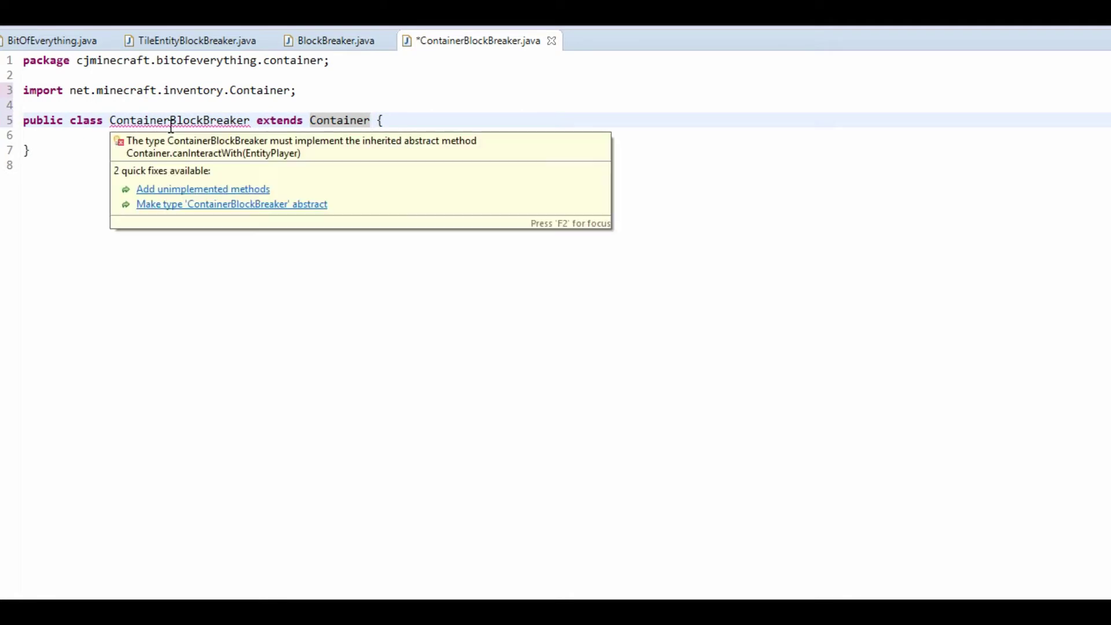
Add the canInteractWith override without its TODO, with its parameter renamed to player
{"action": "left_click", "coordinate": [183, 193]}
{"action": "left_click_drag", "start_coordinate": [303, 195], "coordinate": [76, 197]}
{"action": "key", "text": "BackSpace"}
{"action": "key", "text": "BackSpace"}
{"action": "key", "text": "BackSpace"}
{"action": "key", "text": "BackSpace"}
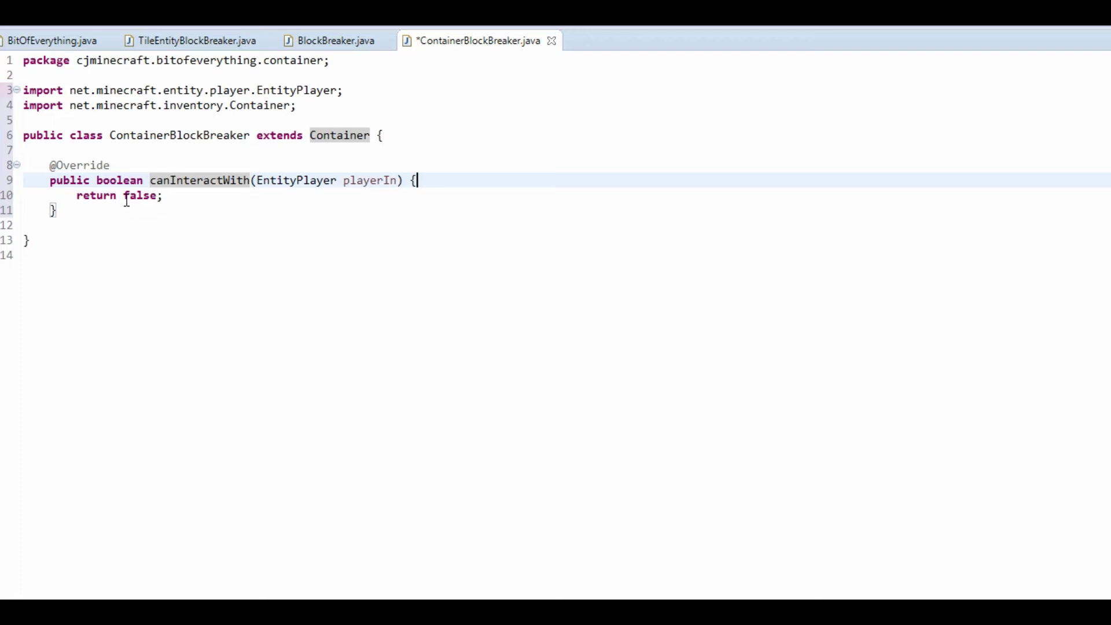
{"action": "left_click", "coordinate": [393, 185]}
{"action": "key", "text": "BackSpace"}
{"action": "key", "text": "BackSpace"}
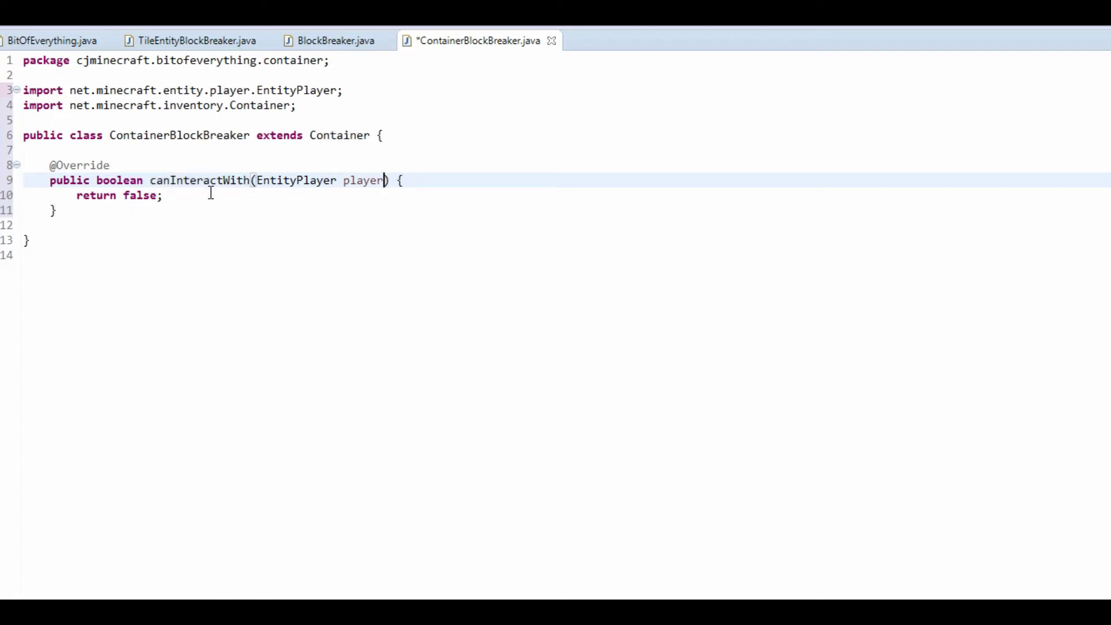
{"action": "double_click", "coordinate": [132, 197]}
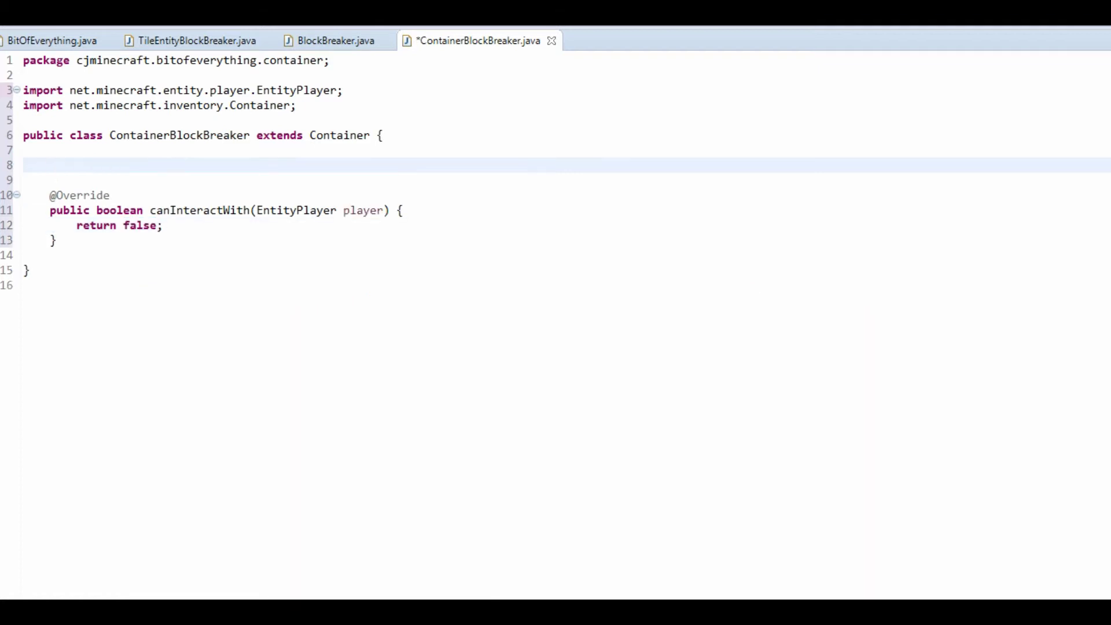
Add a constructor taking IInventory playersInv and TileEntityBlockBreaker te
{"action": "key", "text": "ctrl+space"}
{"action": "key", "text": "Return"}
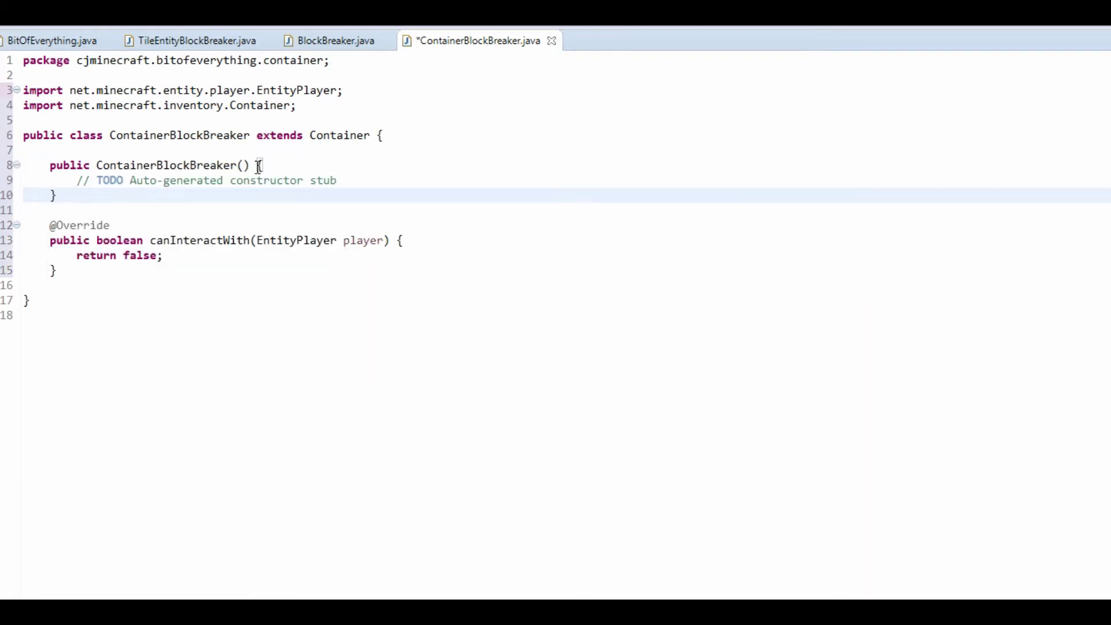
{"action": "left_click", "coordinate": [248, 166]}
{"action": "type", "text": "II"}
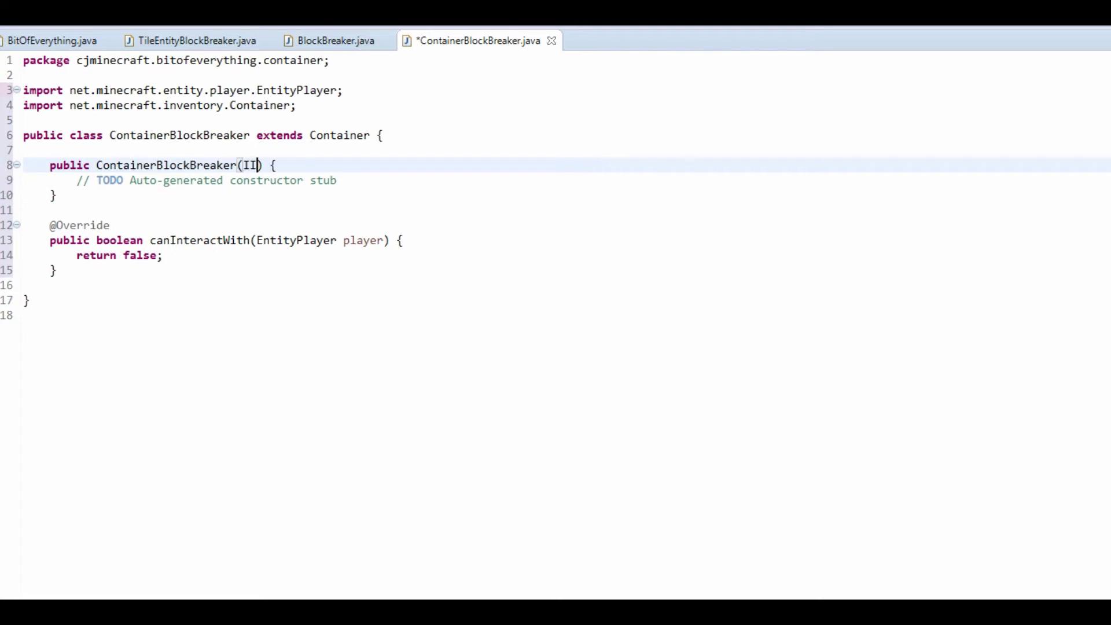
{"action": "key", "text": "ctrl+space"}
{"action": "type", "text": "nven"}
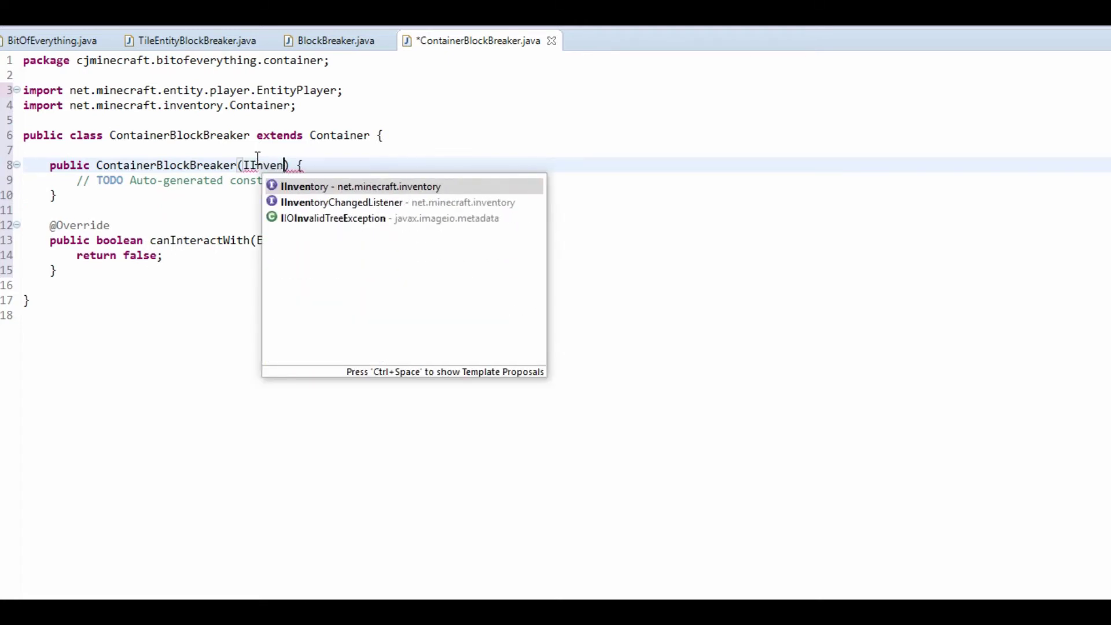
{"action": "type", "text": "t"}
{"action": "key", "text": "Return"}
{"action": "type", "text": "players"}
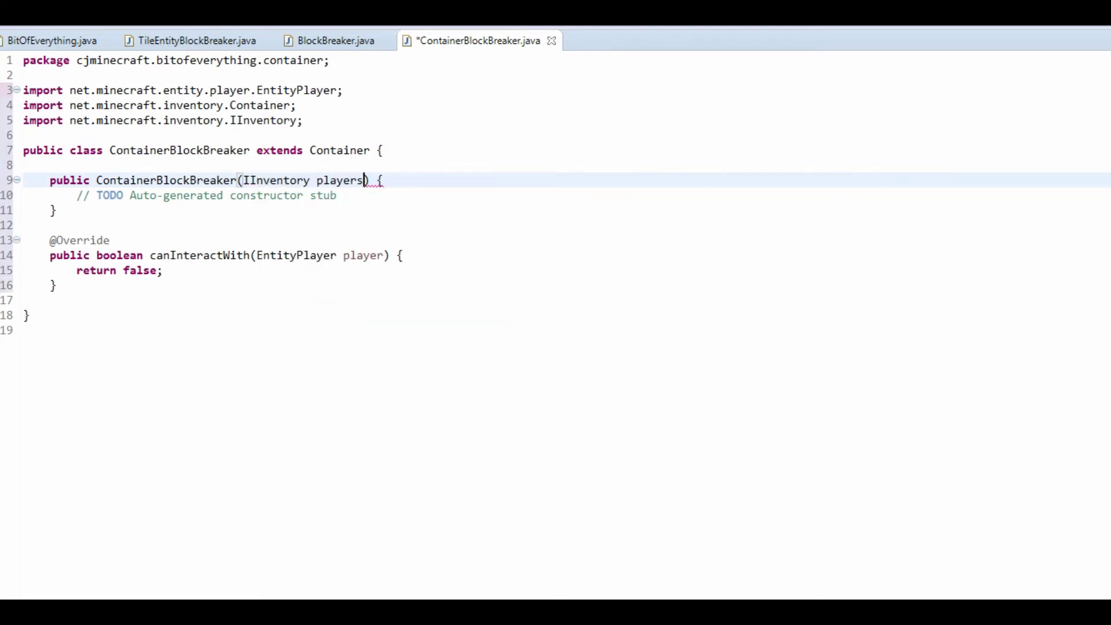
{"action": "type", "text": "Inv"}
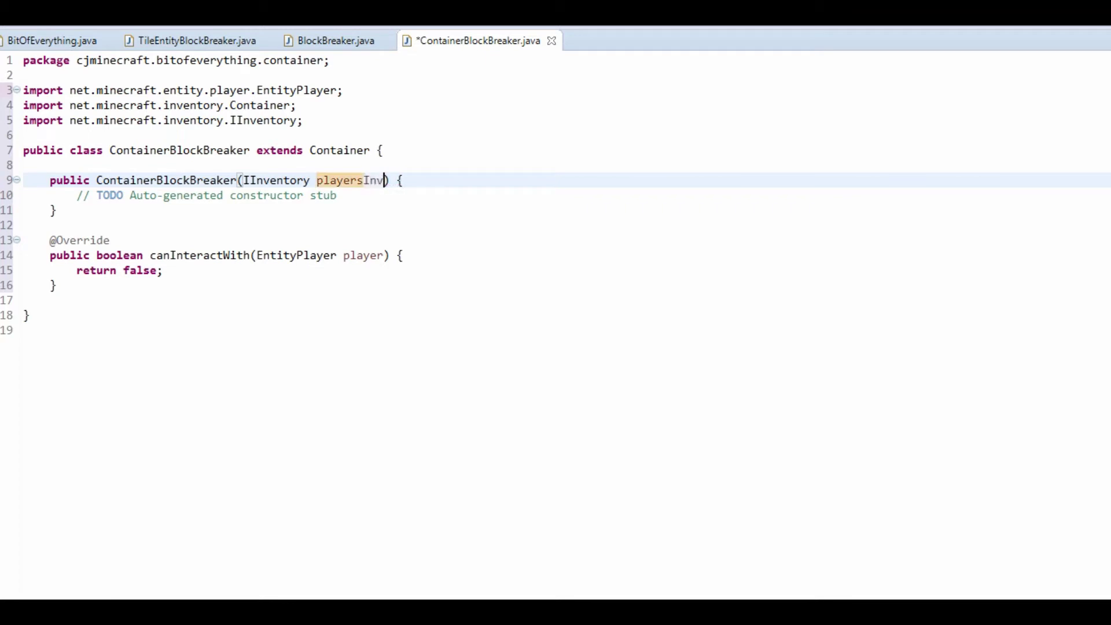
{"action": "type", "text": ", Tile"}
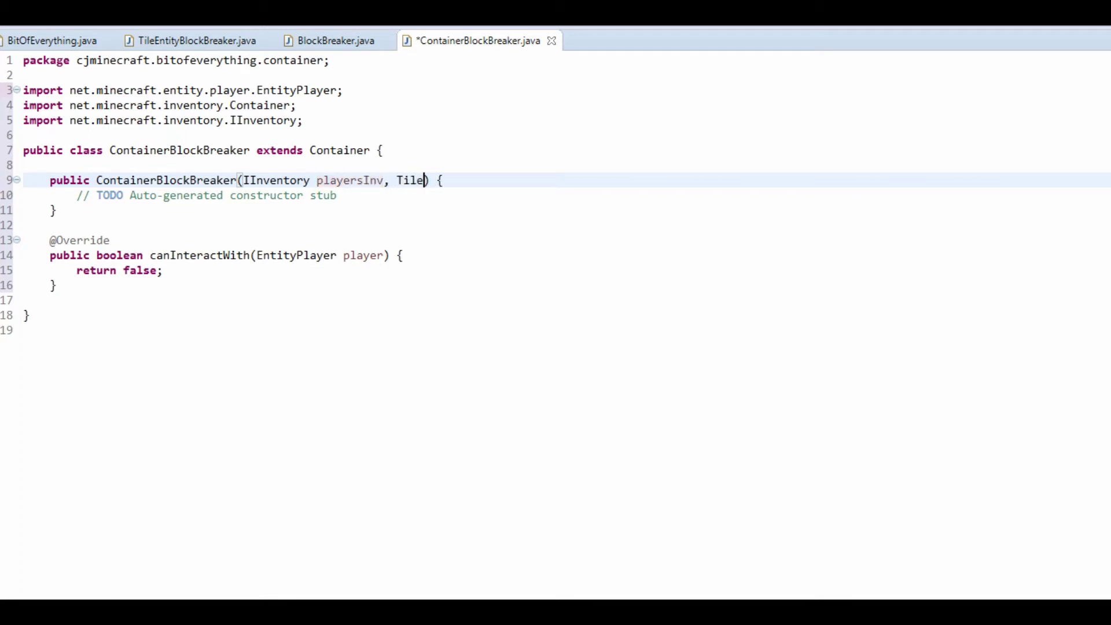
{"action": "type", "text": "E"}
{"action": "key", "text": "ctrl+space"}
{"action": "key", "text": "Return"}
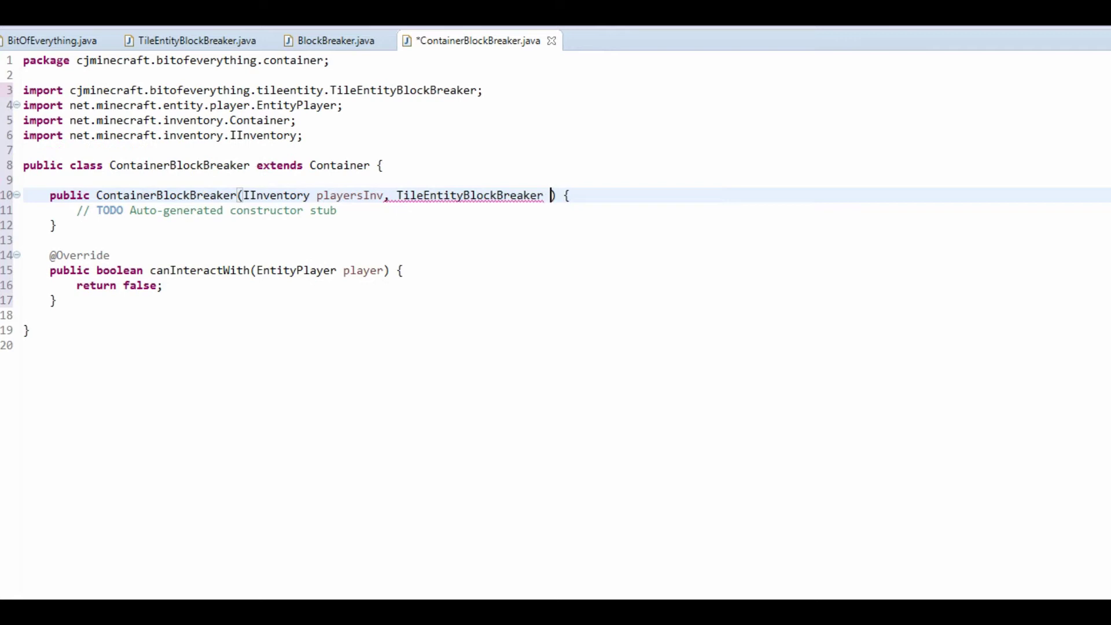
{"action": "type", "text": "te"}
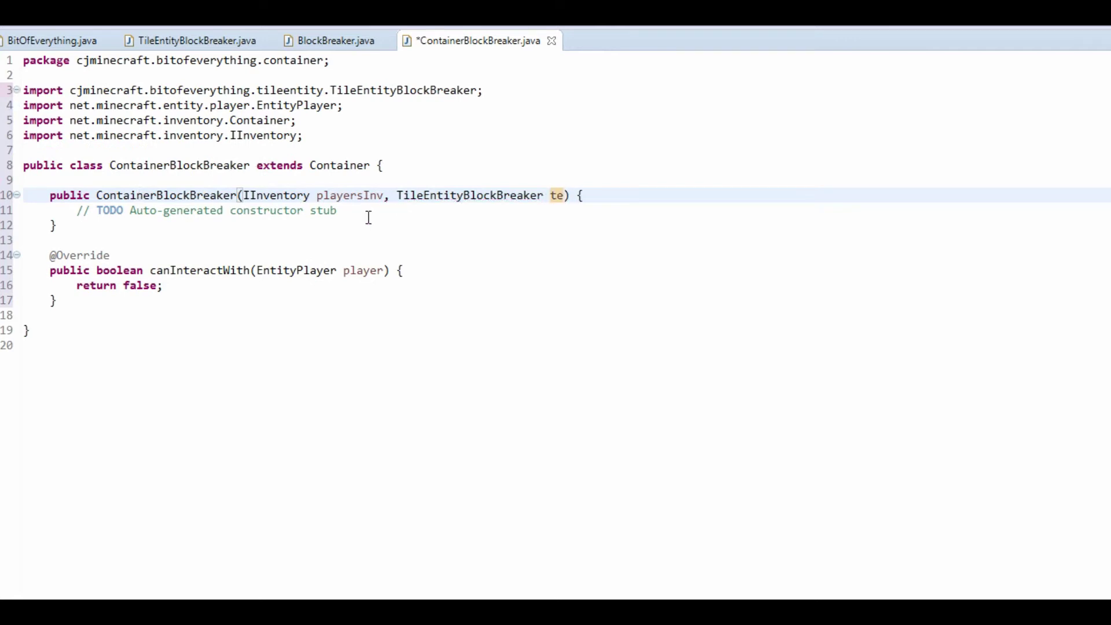
Remove the constructor's TODO comment and declare a private TileEntityBlockBreaker te field
{"action": "mouse_move", "coordinate": [367, 215]}
{"action": "left_mouse_down"}
{"action": "mouse_move", "coordinate": [87, 223]}
{"action": "mouse_move", "coordinate": [77, 210]}
{"action": "left_mouse_up"}
{"action": "key", "text": "Delete"}
{"action": "left_click", "coordinate": [71, 180]}
{"action": "key", "text": "Return"}
{"action": "key", "text": "Return"}
{"action": "key", "text": "Up"}
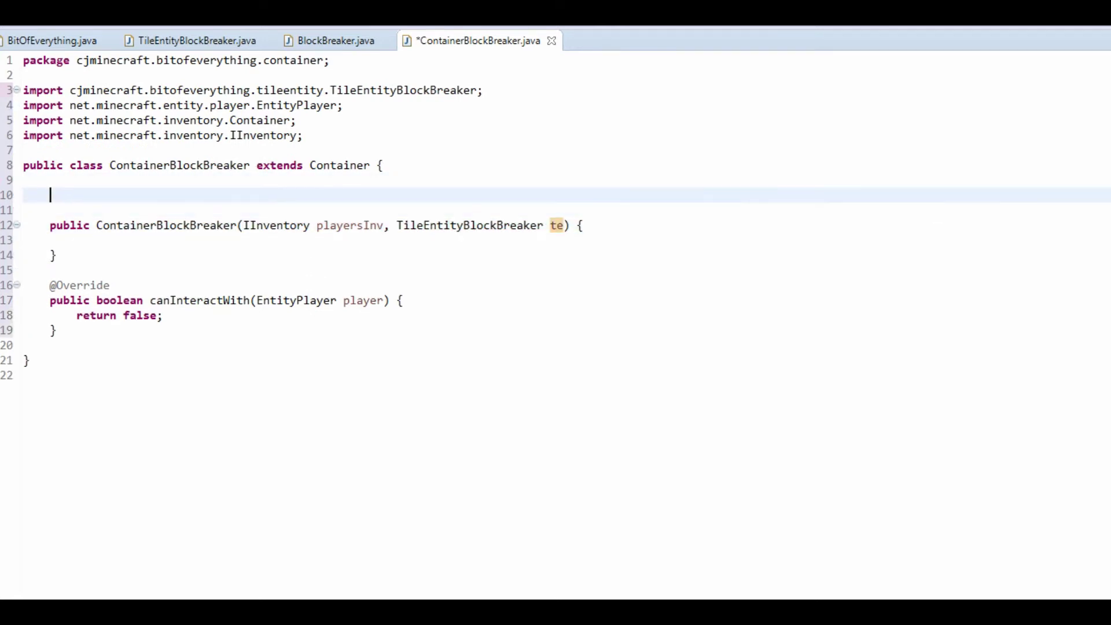
{"action": "type", "text": "privat"}
{"action": "type", "text": "e TileE"}
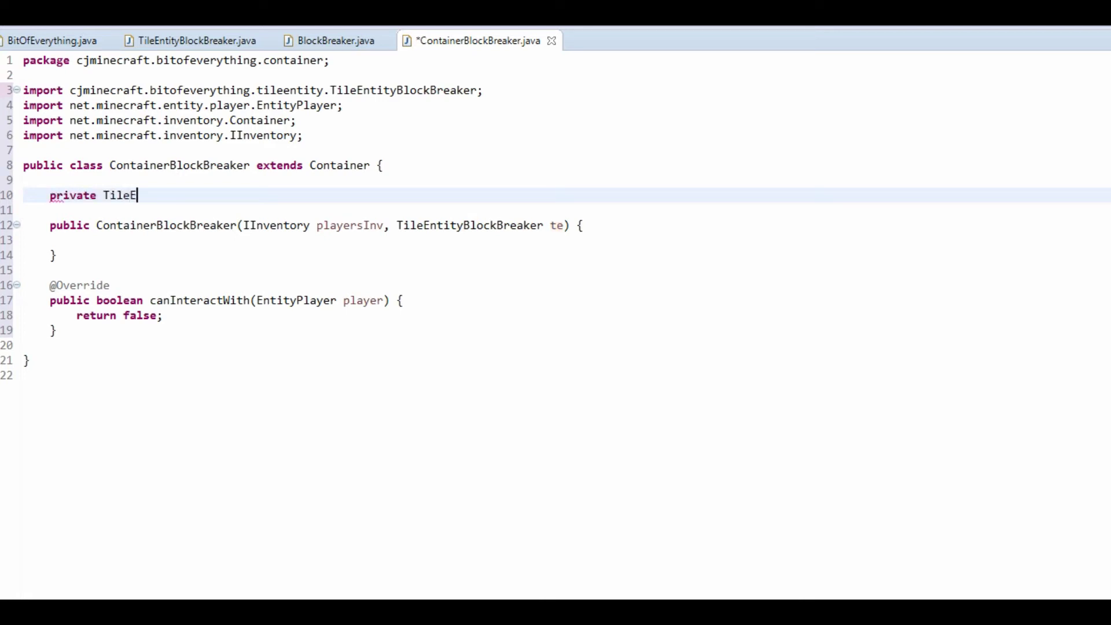
{"action": "key", "text": "ctrl+space"}
{"action": "key", "text": "Return"}
{"action": "type", "text": "te;"}
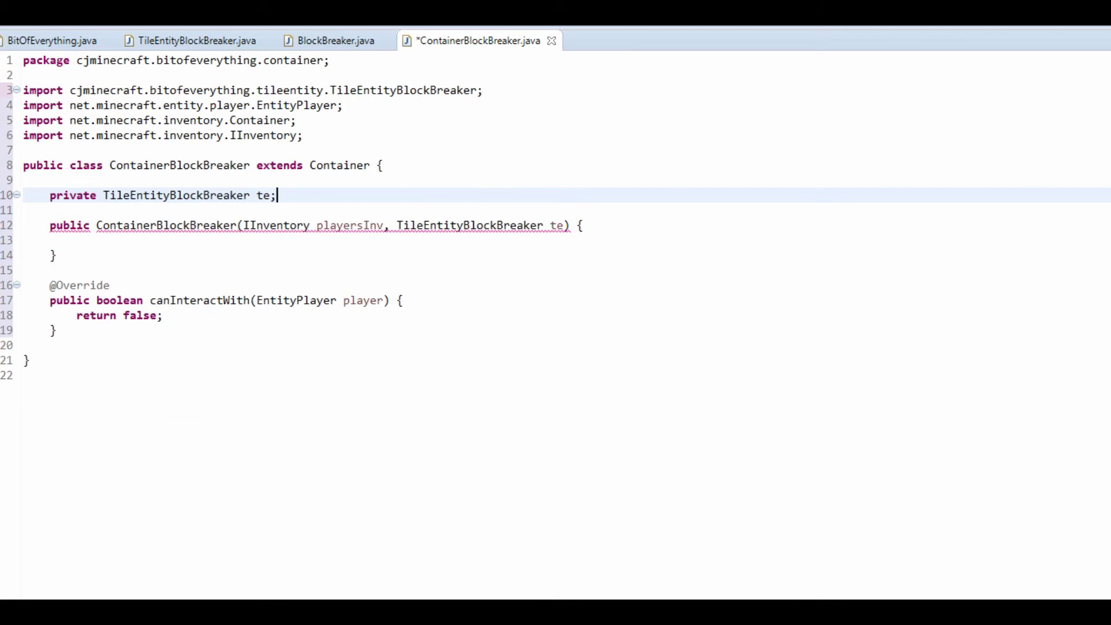
Paste the player inventory and hotbar slot loops from Notepad into the constructor
{"action": "left_click", "coordinate": [107, 249]}
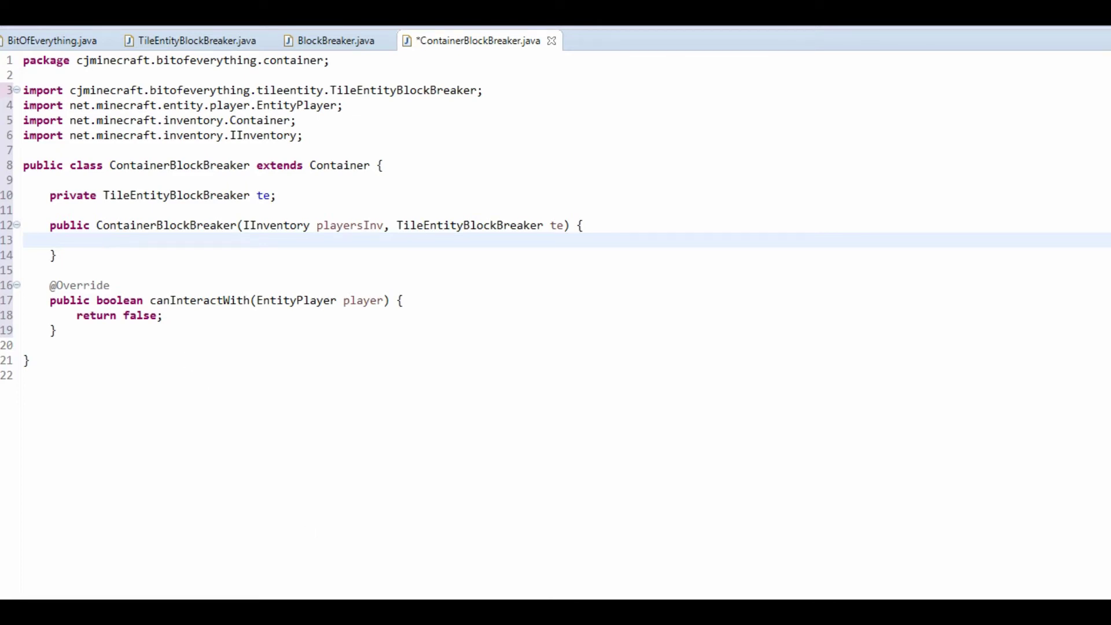
{"action": "key", "text": "alt+Tab"}
{"action": "key", "text": "ctrl+a"}
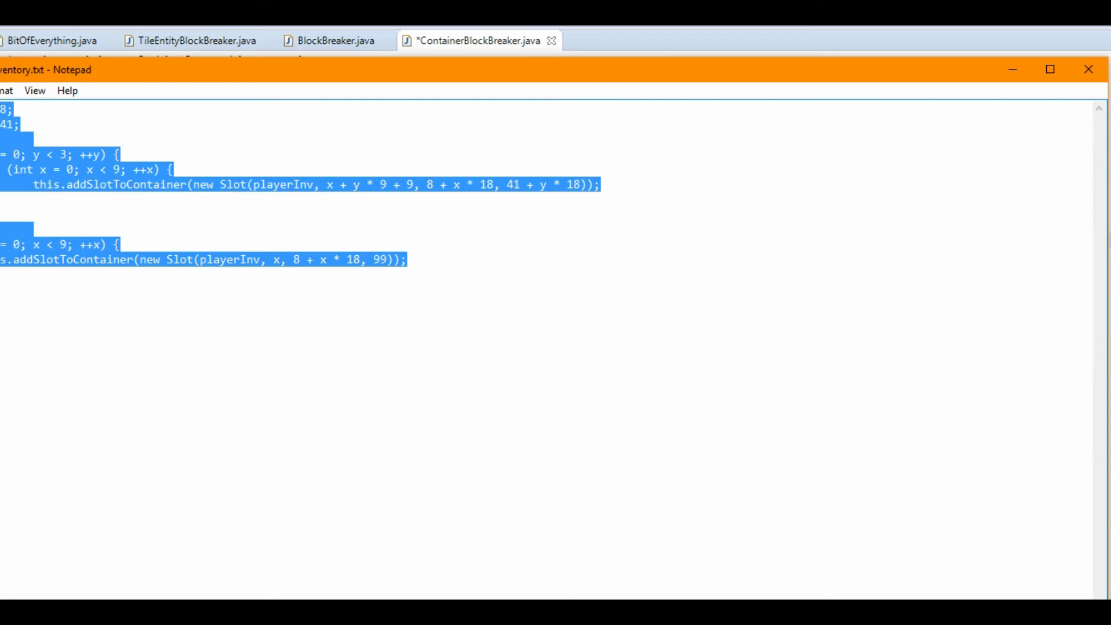
{"action": "key", "text": "alt+Tab"}
{"action": "key", "text": "Return"}
{"action": "key", "text": "Return"}
{"action": "key", "text": "Up"}
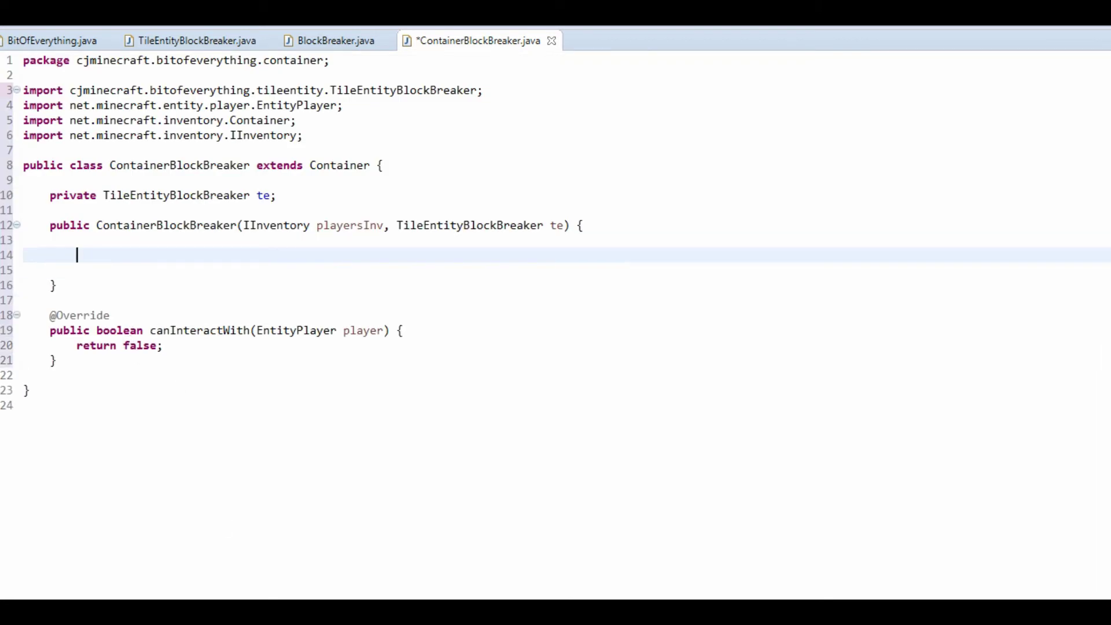
{"action": "type", "text": "int xPos = 8; \t\tint yPos = 41;  \t\tfor (int y = 0; y < 3; ++y) { \t\t\tfor (int x = 0; x < 9; ++x) { \t\t\t\tthis.addSlotToContainer(new Slot(playerInv, x + y * 9 + 9, 8 + x * 18, 41 + y * 18)); \t\t\t} \t\t}  \t\tfor (int x = 0; x < 9; ++x) { \t\t\tthis.addSlotToContainer(new Slot(playerInv, x, 8 + x * 18, 99)); \t\t}"}
Import net.minecraft.inventory.Slot, rename playersInv to playerInv, and save
{"action": "double_click", "coordinate": [153, 256]}
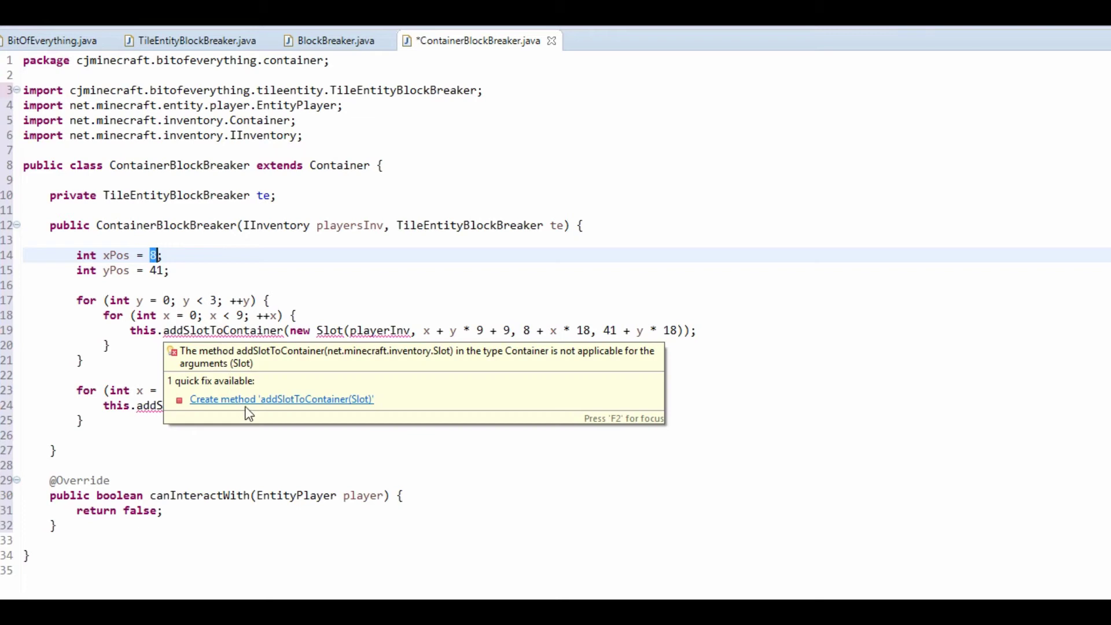
{"action": "key", "text": "Up"}
{"action": "key", "text": "ctrl+shift+o"}
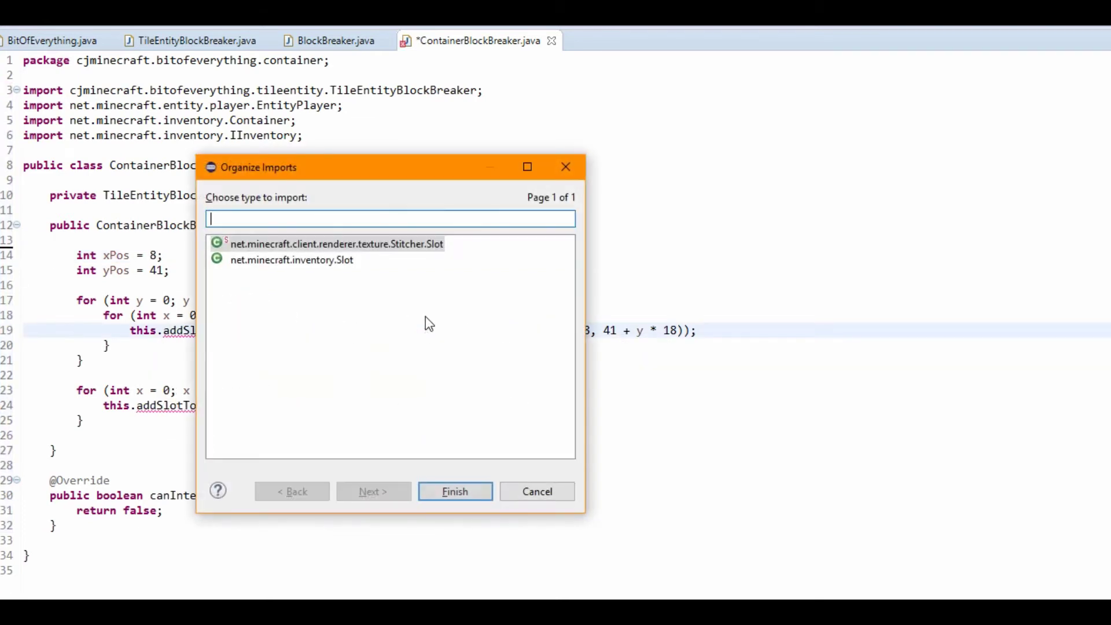
{"action": "left_click", "coordinate": [305, 260]}
{"action": "double_click", "coordinate": [303, 260]}
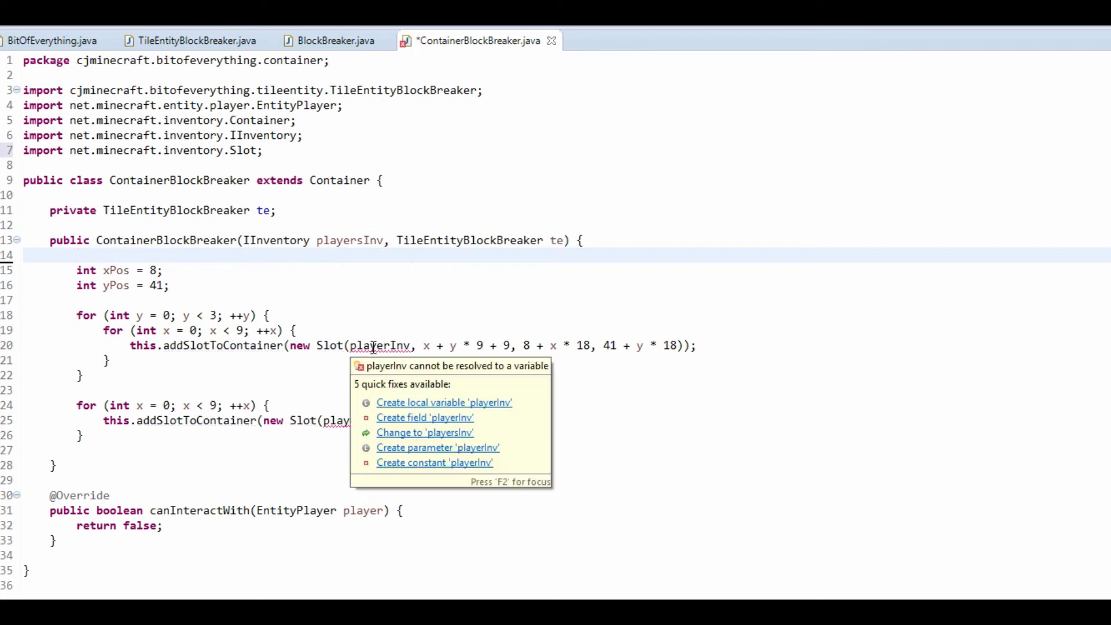
{"action": "left_click", "coordinate": [363, 240]}
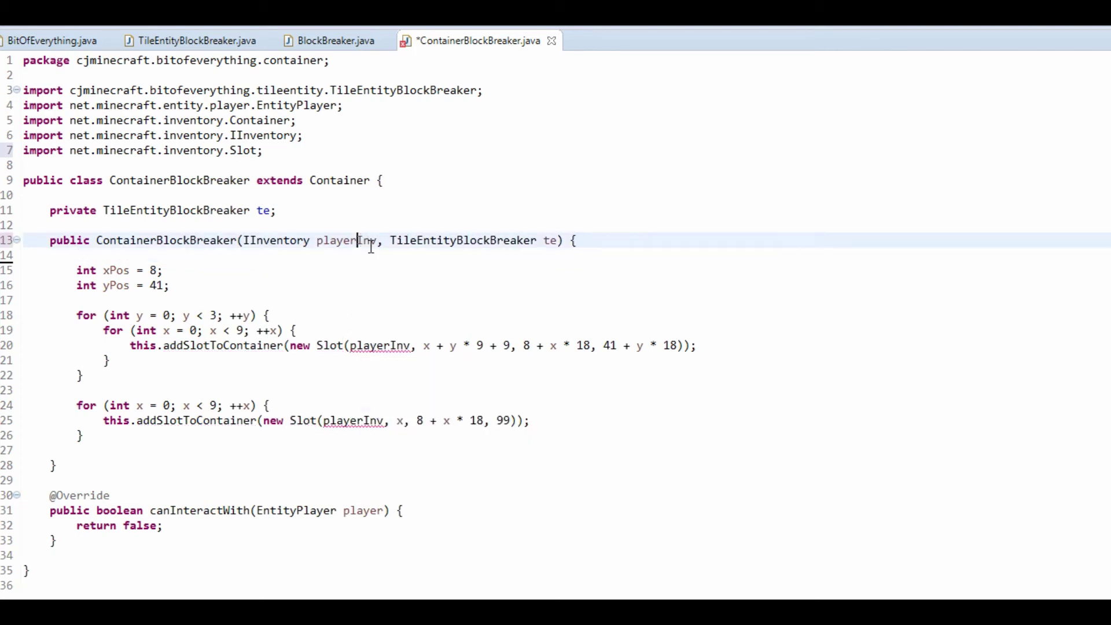
{"action": "key", "text": "BackSpace"}
{"action": "key", "text": "ctrl+s"}
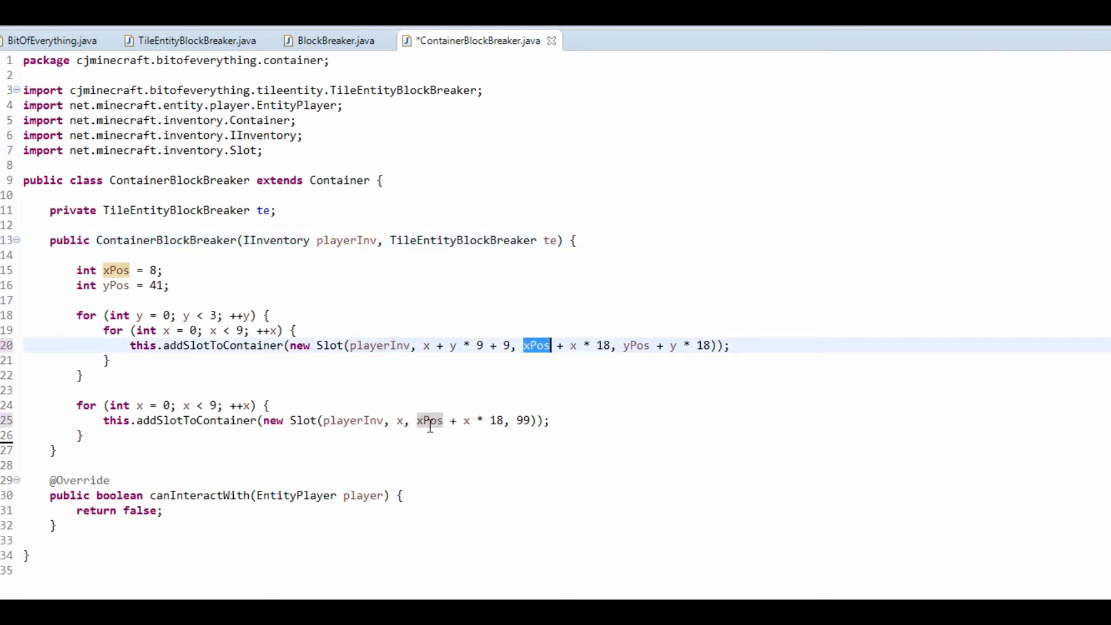
Replace the loop literals 8 and 41 with xPos and yPos, set yPos to 84, and save
{"action": "double_click", "coordinate": [428, 422]}
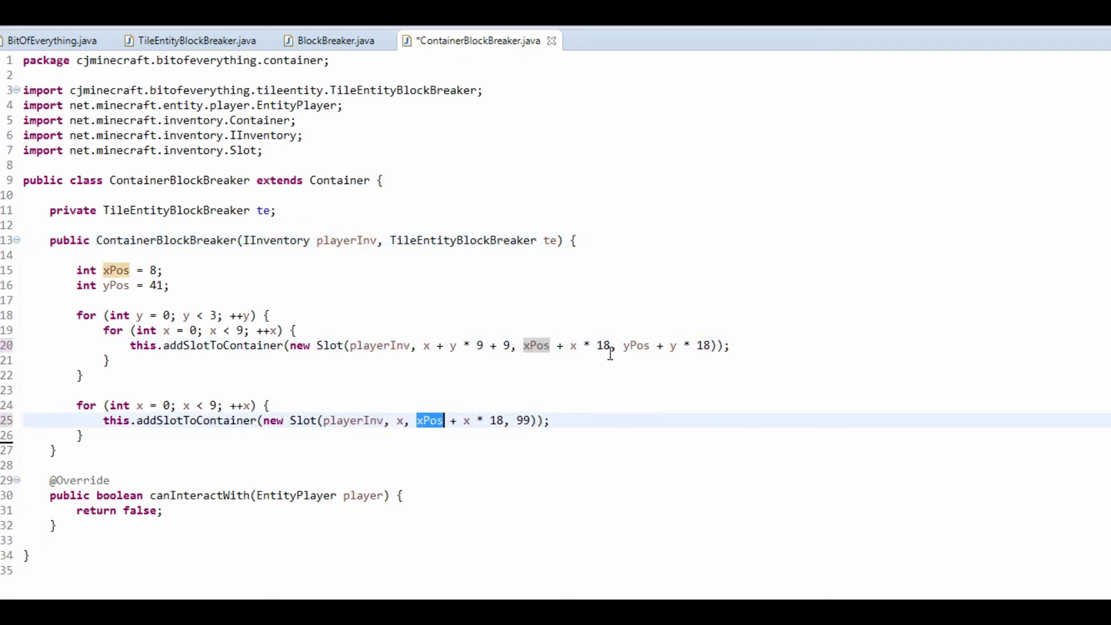
{"action": "double_click", "coordinate": [628, 345]}
{"action": "left_click", "coordinate": [150, 271]}
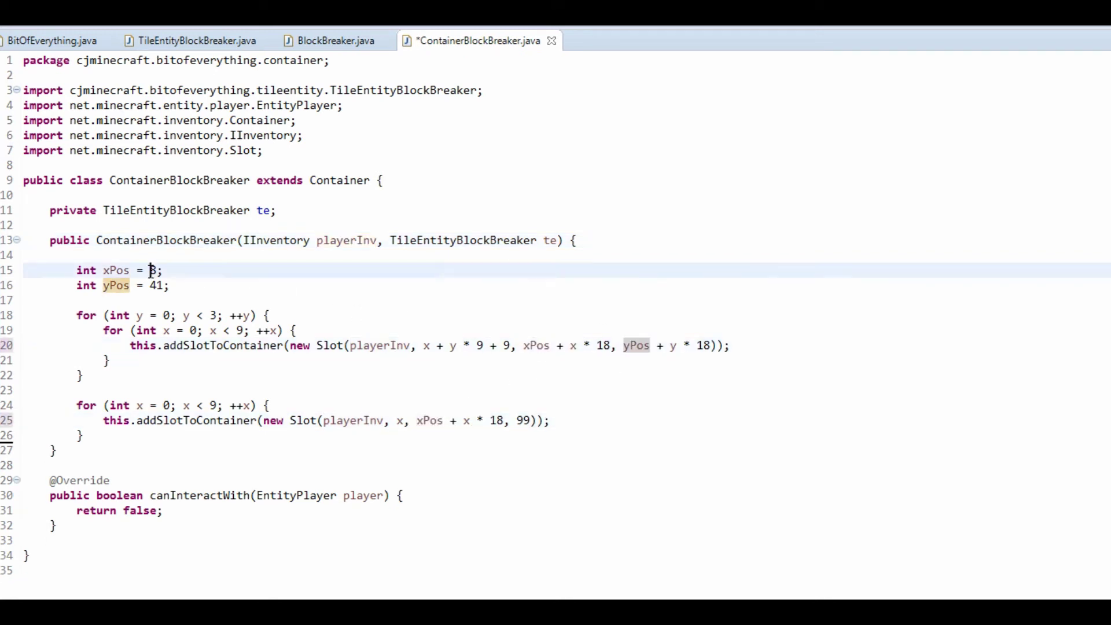
{"action": "double_click", "coordinate": [152, 271]}
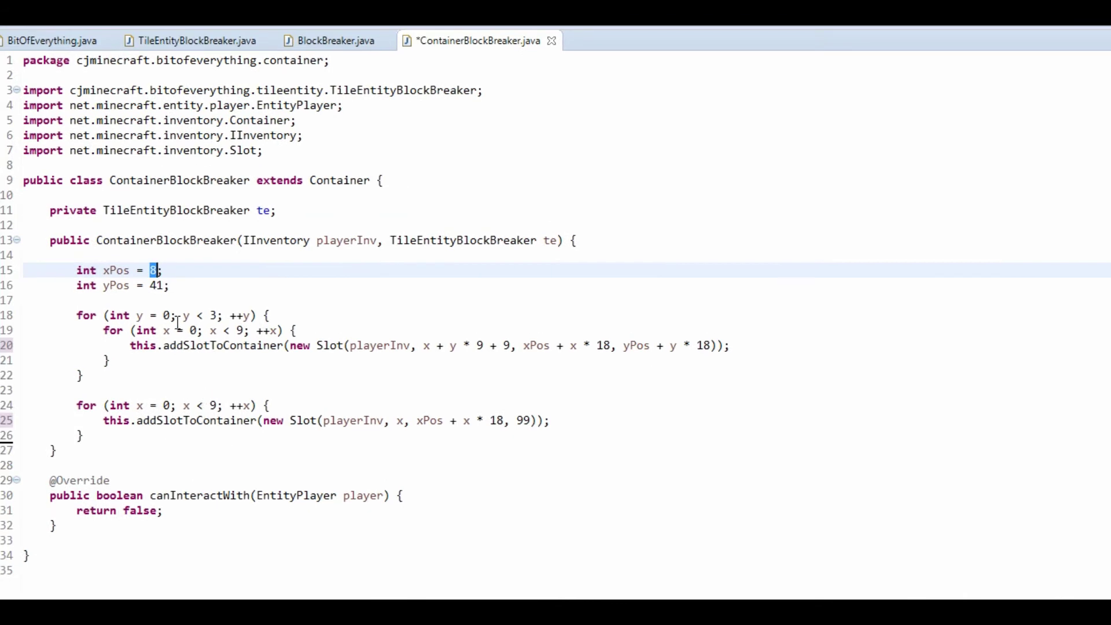
{"action": "double_click", "coordinate": [156, 286]}
{"action": "type", "text": "84"}
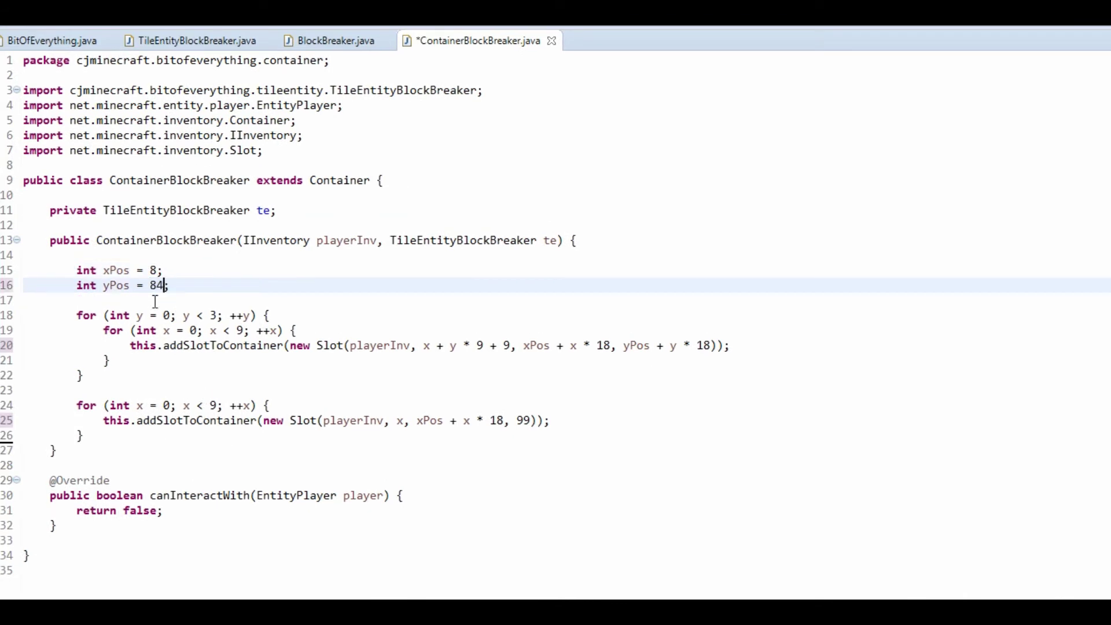
{"action": "key", "text": "ctrl+s"}
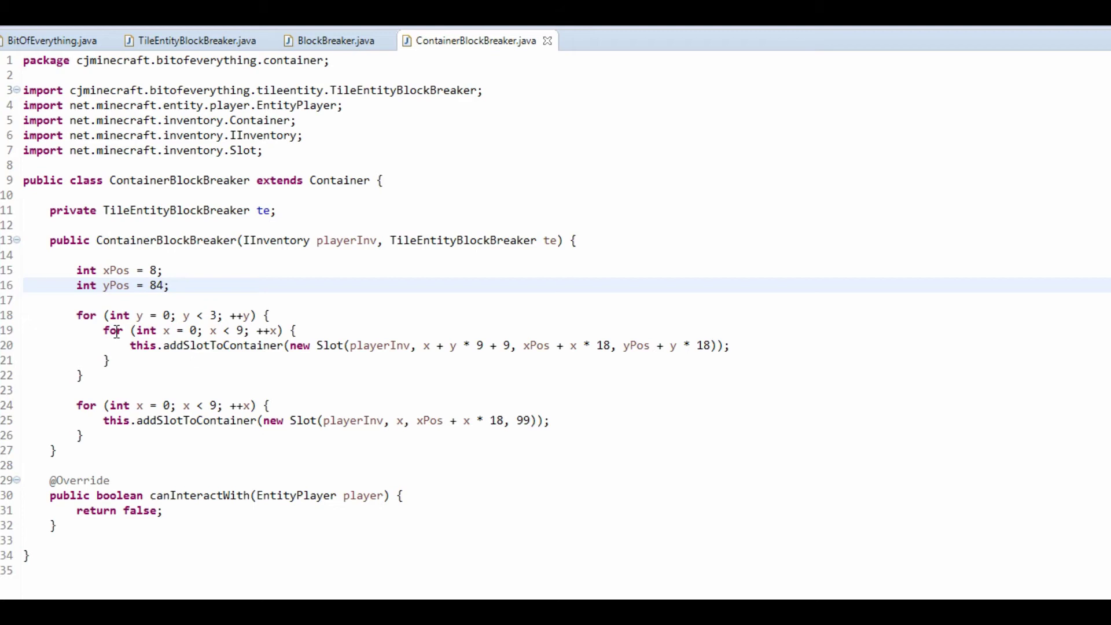
Start an addSlotToContainer call with a new SlotItemHandler, importing it
{"action": "left_click", "coordinate": [77, 256]}
{"action": "key", "text": "Return"}
{"action": "key", "text": "Return"}
{"action": "key", "text": "Up"}
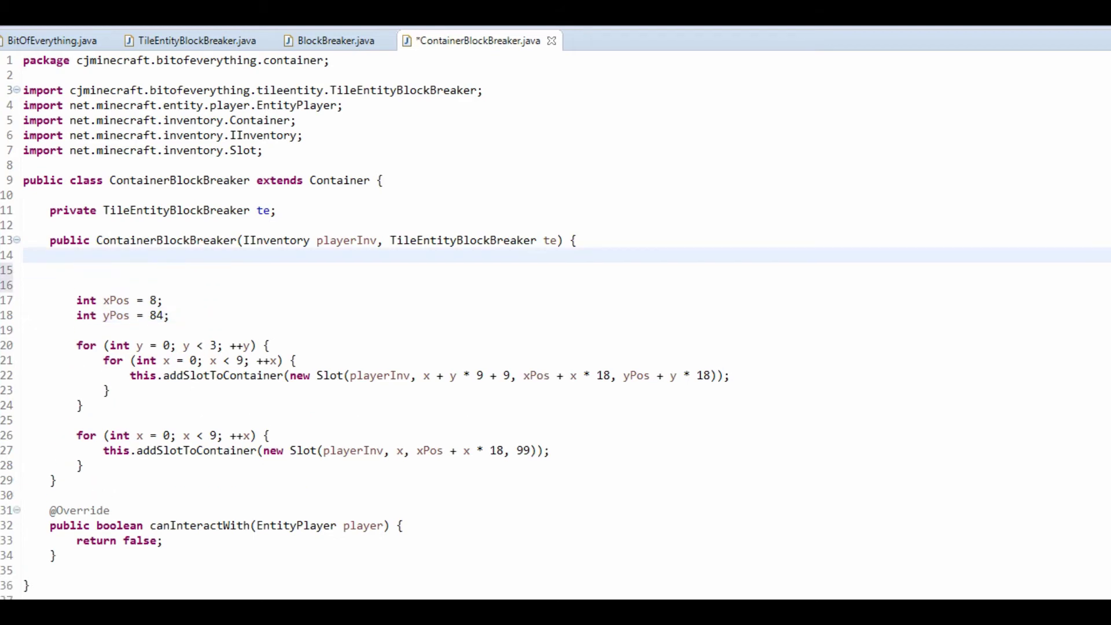
{"action": "key", "text": "Delete"}
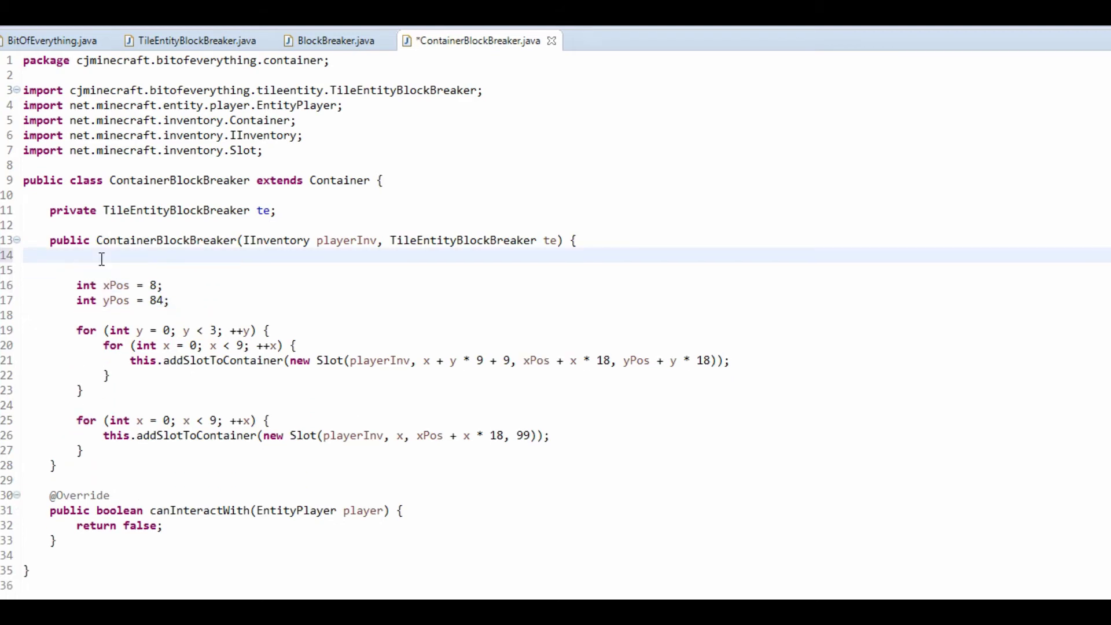
{"action": "type", "text": "this.addslo"}
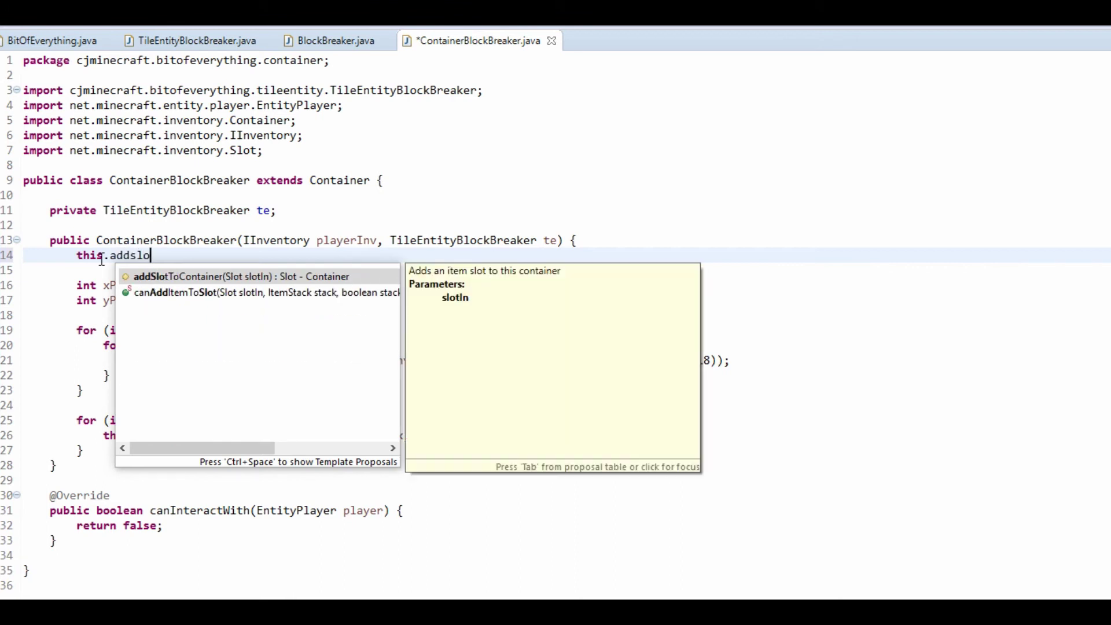
{"action": "key", "text": "Return"}
{"action": "type", "text": "new Slot"}
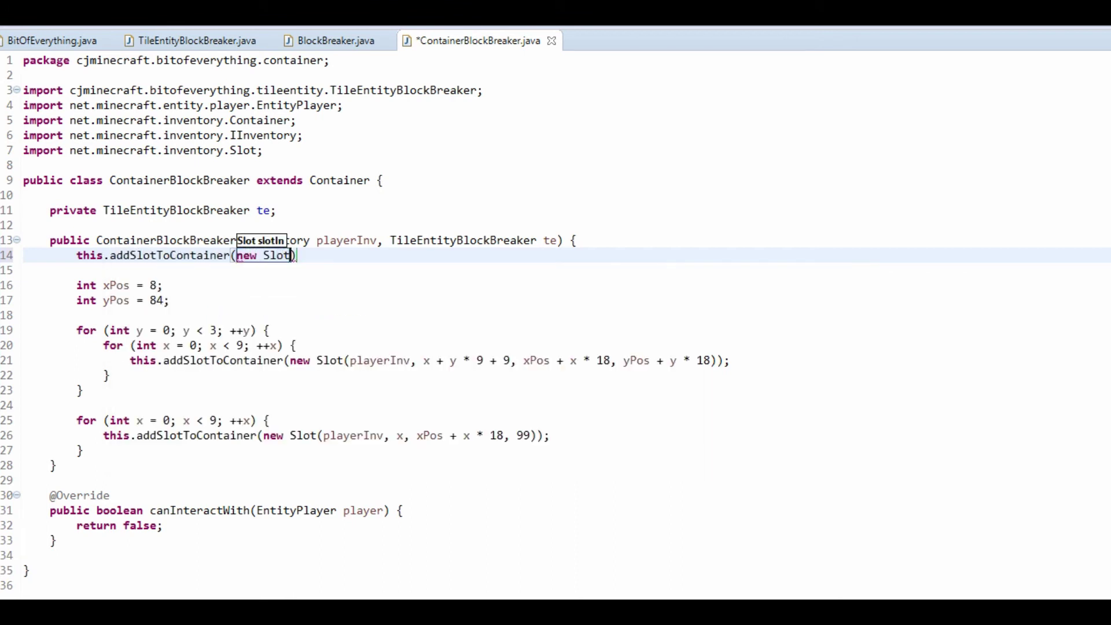
{"action": "key", "text": "ctrl+space"}
{"action": "double_click", "coordinate": [364, 337]}
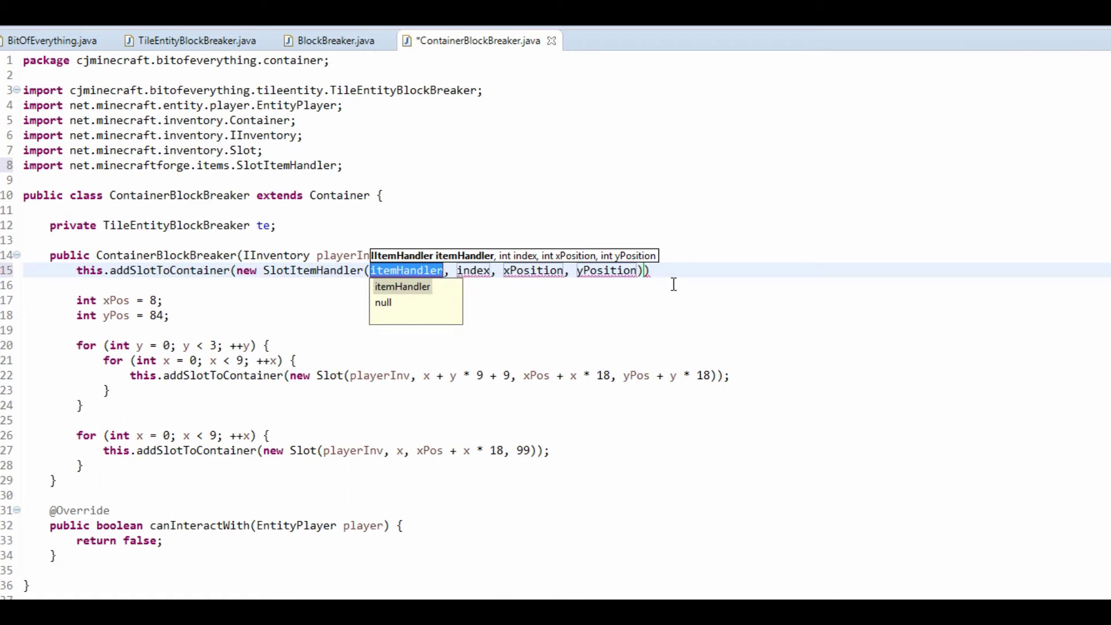
{"action": "key", "text": "Escape"}
Declare IItemHandler handler from te.getCapability(CapabilityItemHandler.ITEM_HANDLER_CAPABILITY, ...), with imports
{"action": "left_click", "coordinate": [629, 252]}
{"action": "key", "text": "Return"}
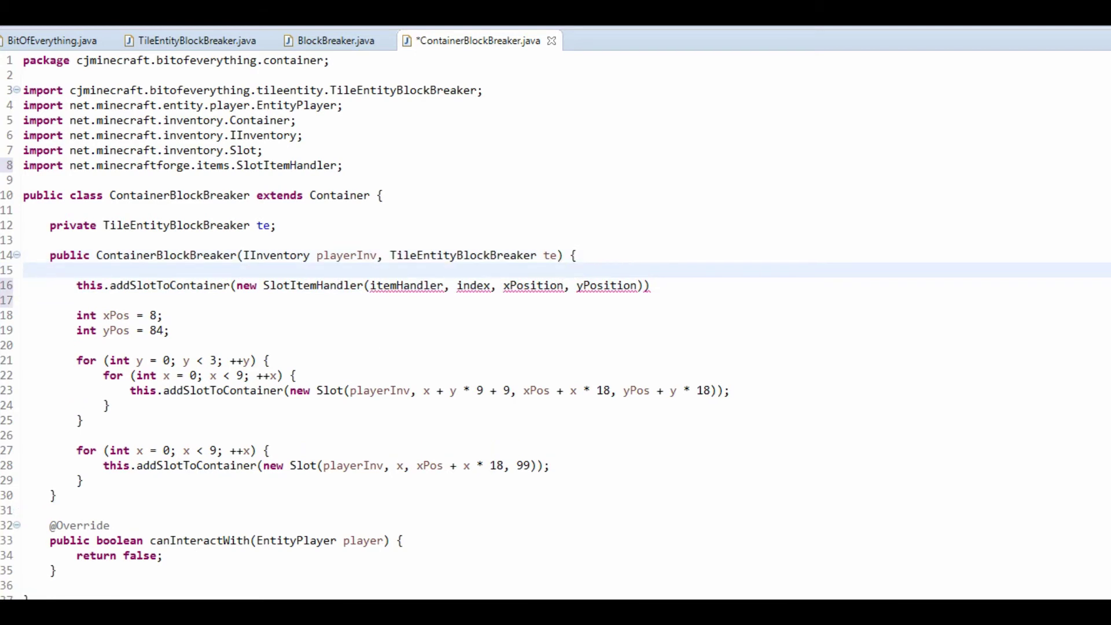
{"action": "type", "text": "II"}
{"action": "key", "text": "ctrl+space"}
{"action": "key", "text": "Down"}
{"action": "key", "text": "Return"}
{"action": "type", "text": "h"}
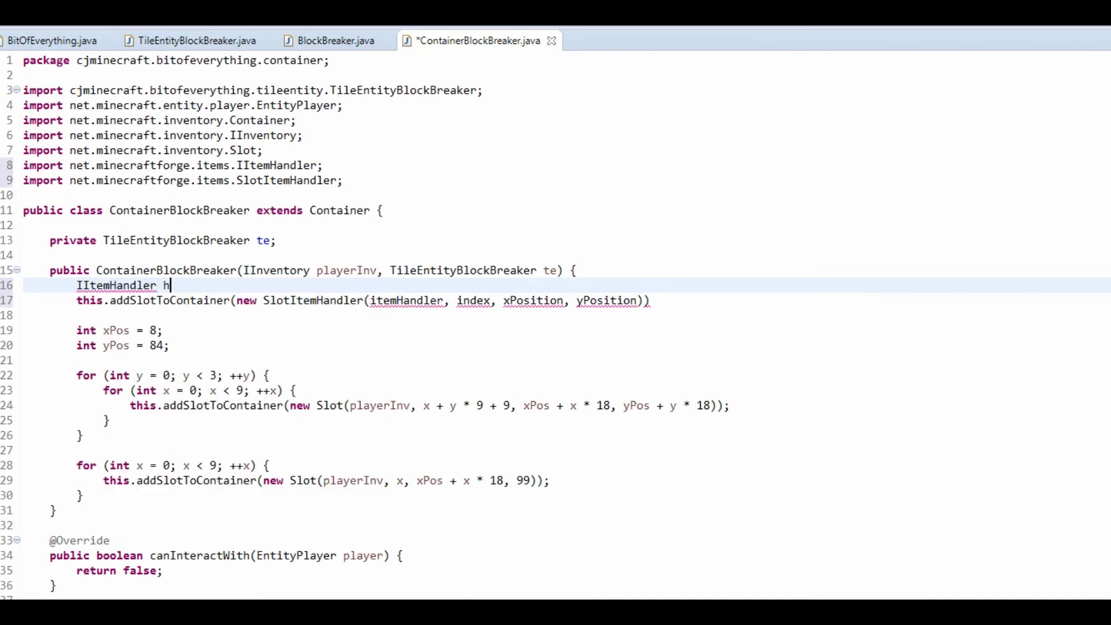
{"action": "type", "text": "andler = "}
{"action": "type", "text": "te.getca"}
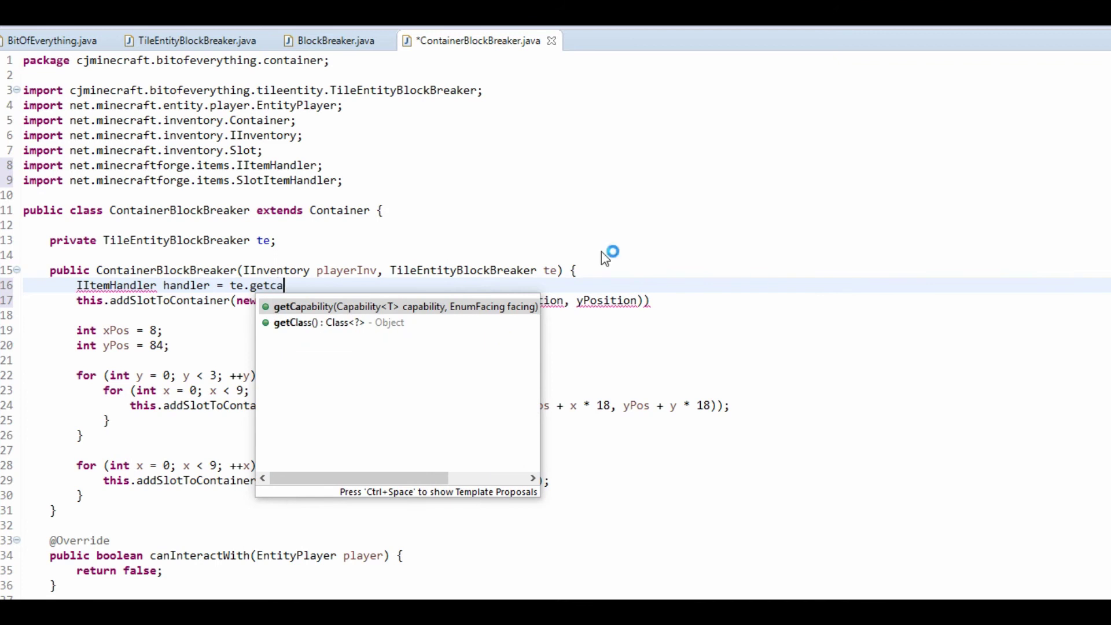
{"action": "key", "text": "Return"}
{"action": "type", "text": "Capability(Capa, facing"}
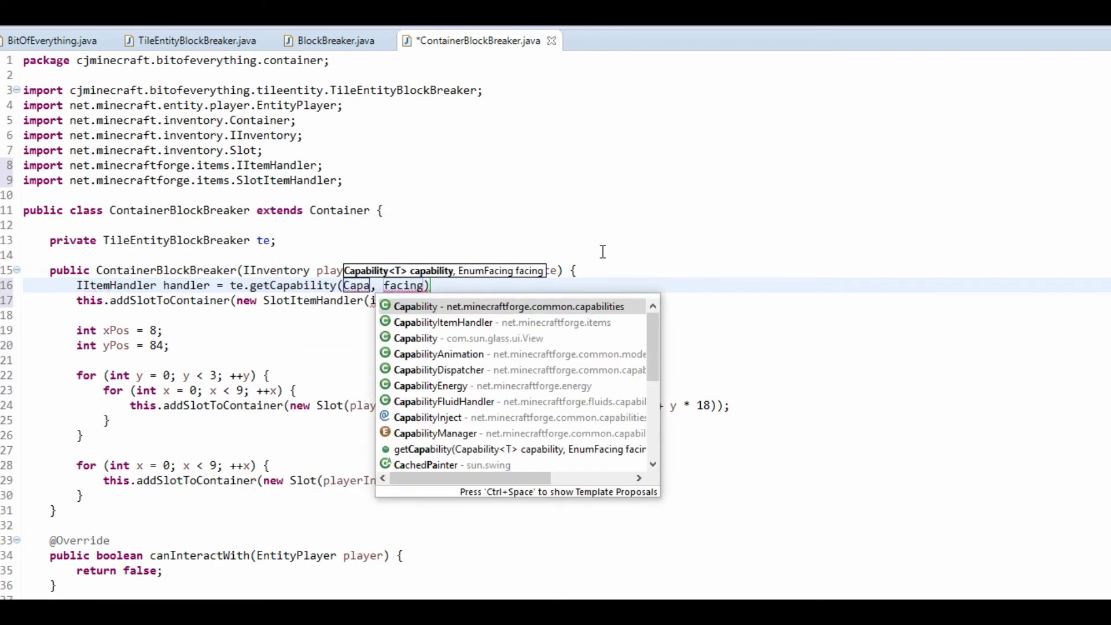
{"action": "key", "text": "Return"}
{"action": "type", "text": "."}
{"action": "key", "text": "Return"}
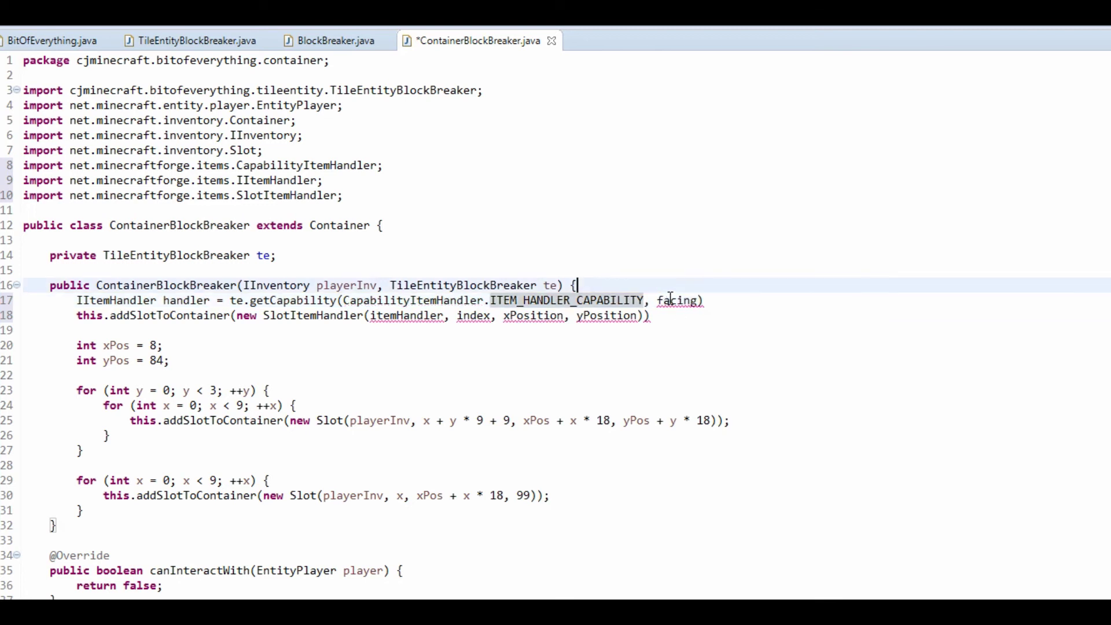
{"action": "double_click", "coordinate": [673, 300]}
{"action": "type", "text": "null)"}
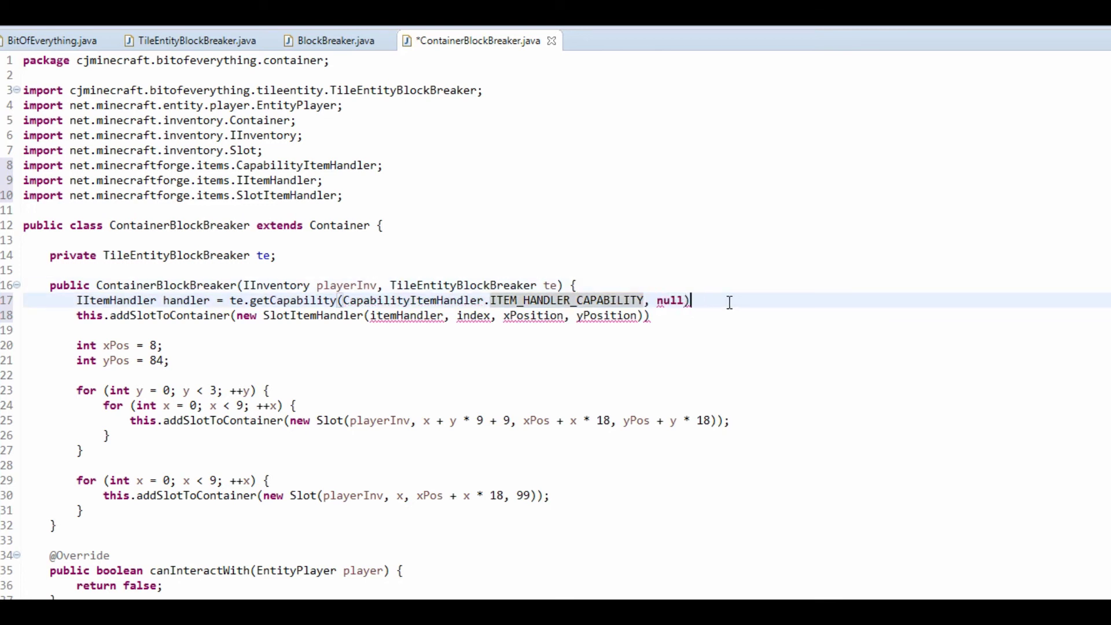
{"action": "type", "text": ";"}
Fill the SlotItemHandler arguments with handler, index 0, x 62 and y 17
{"action": "key", "text": "ctrl+s"}
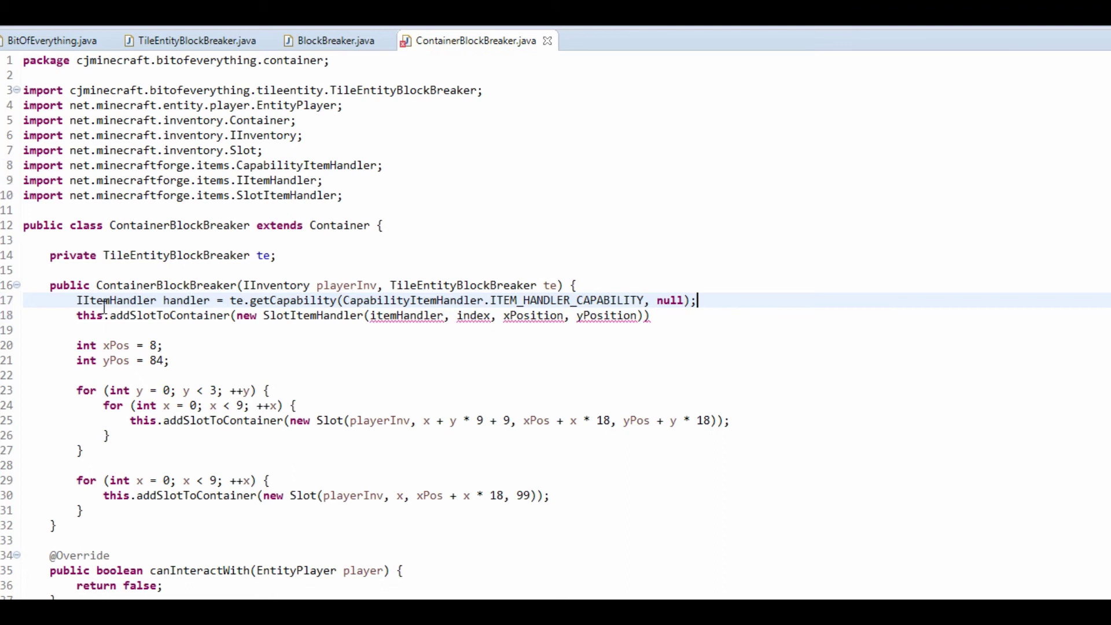
{"action": "double_click", "coordinate": [141, 306]}
{"action": "double_click", "coordinate": [395, 317]}
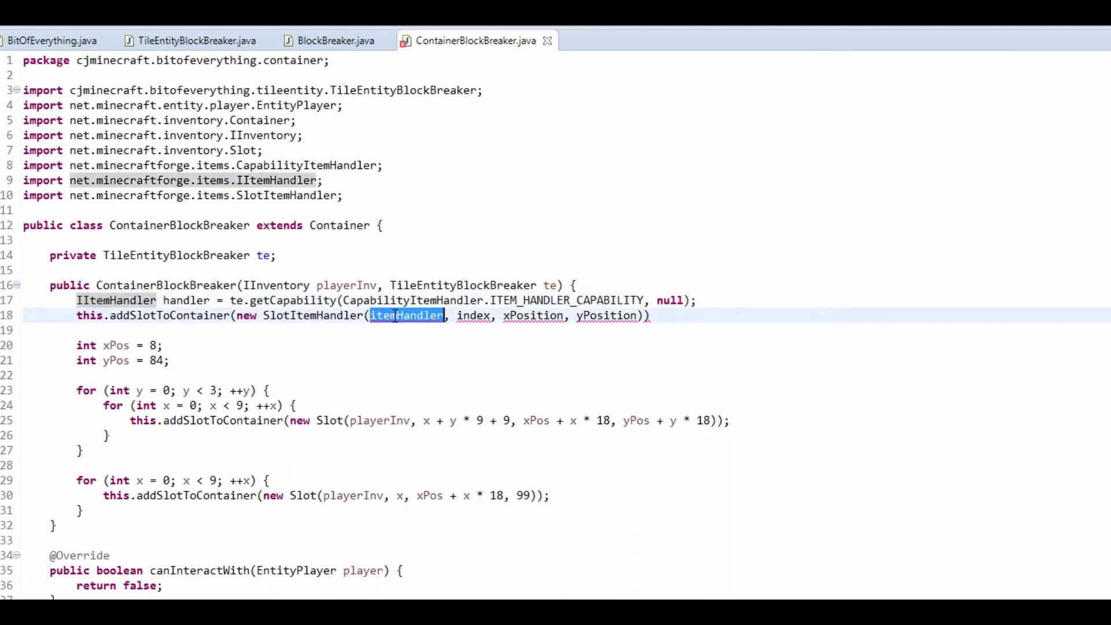
{"action": "type", "text": "handler"}
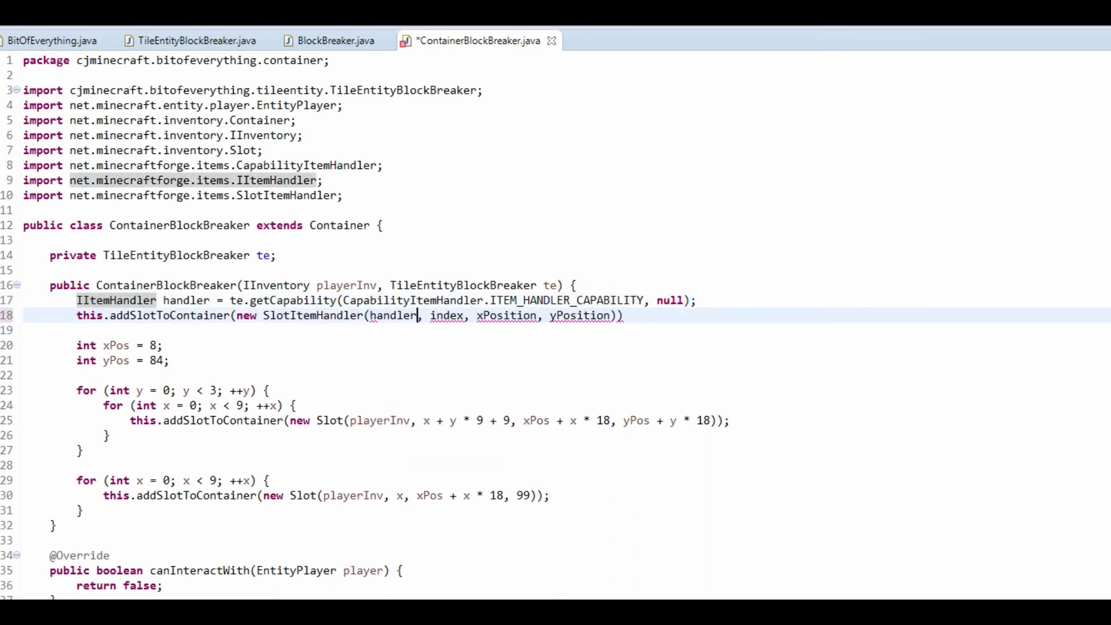
{"action": "double_click", "coordinate": [438, 320]}
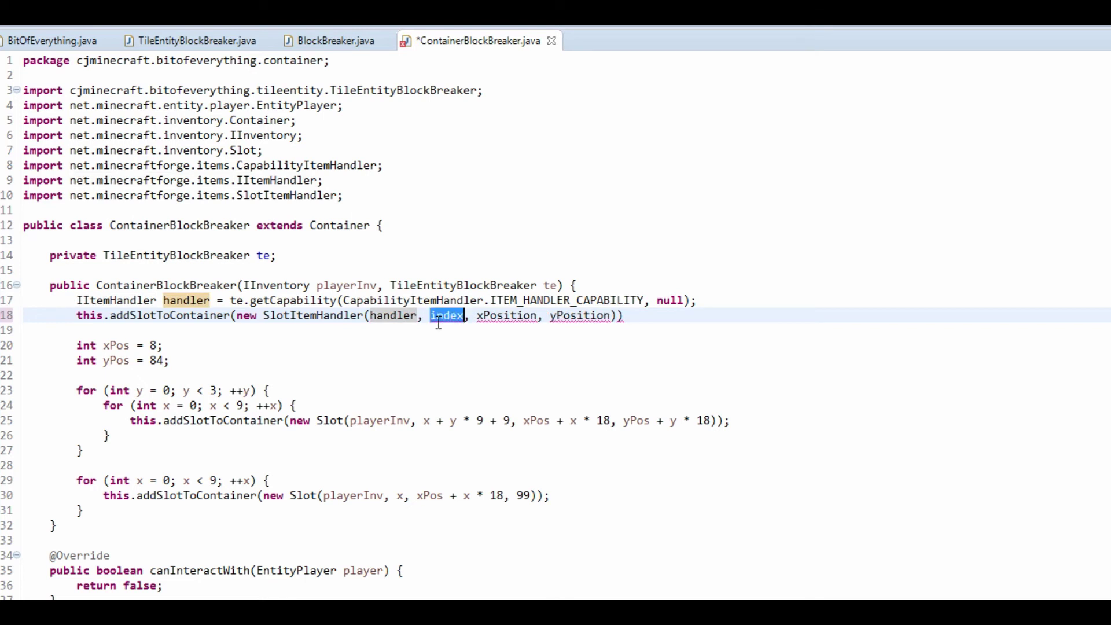
{"action": "type", "text": "0"}
{"action": "double_click", "coordinate": [476, 316]}
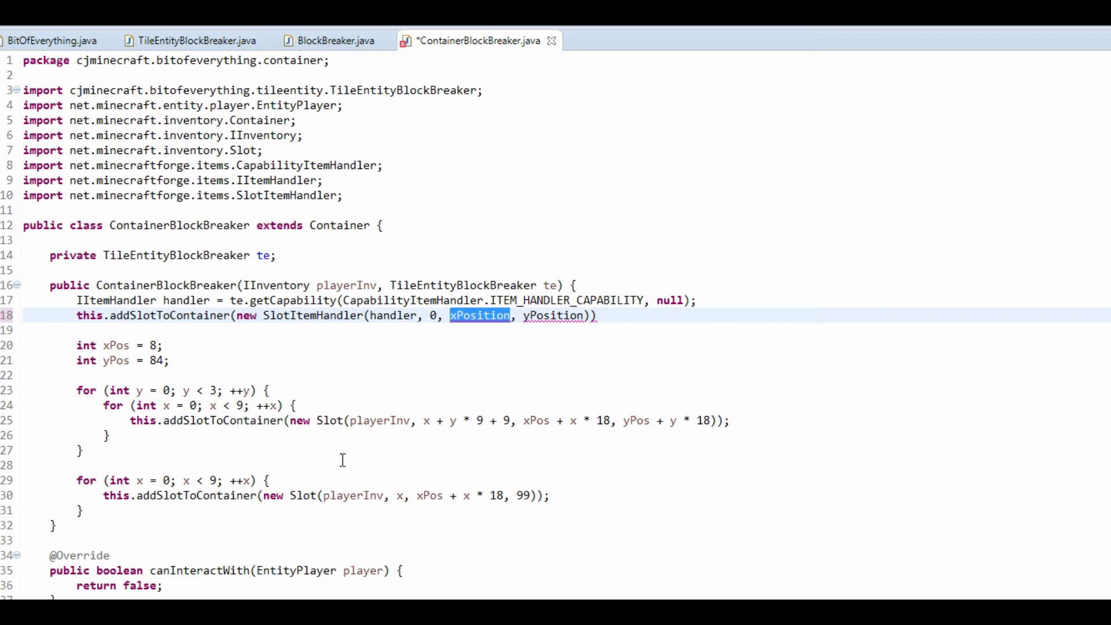
{"action": "left_click", "coordinate": [695, 301]}
{"action": "key", "text": "Return"}
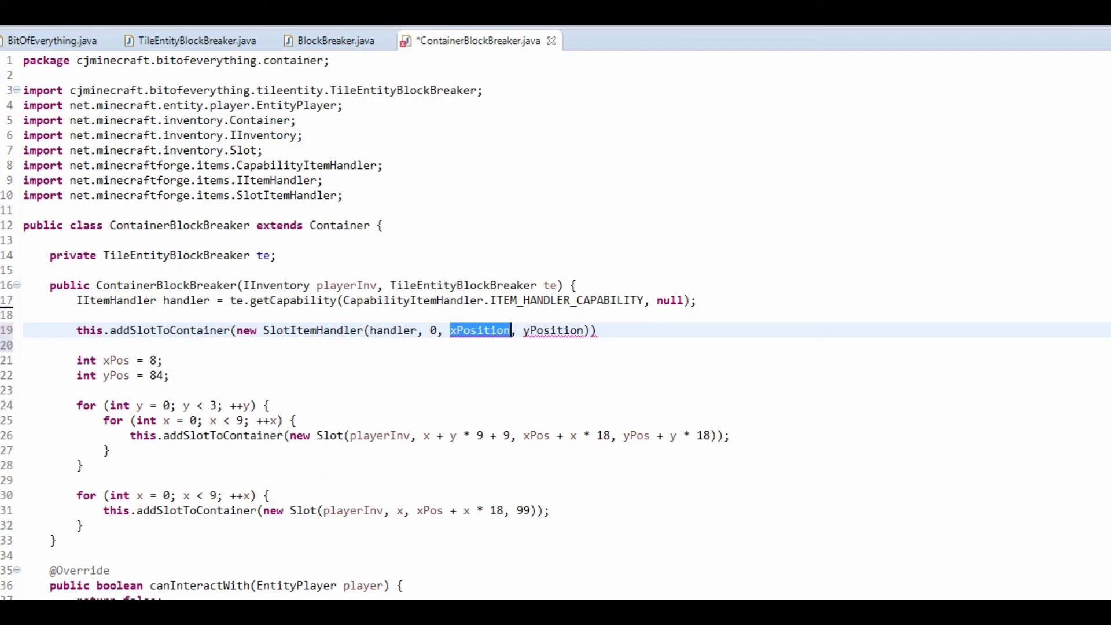
{"action": "type", "text": "62"}
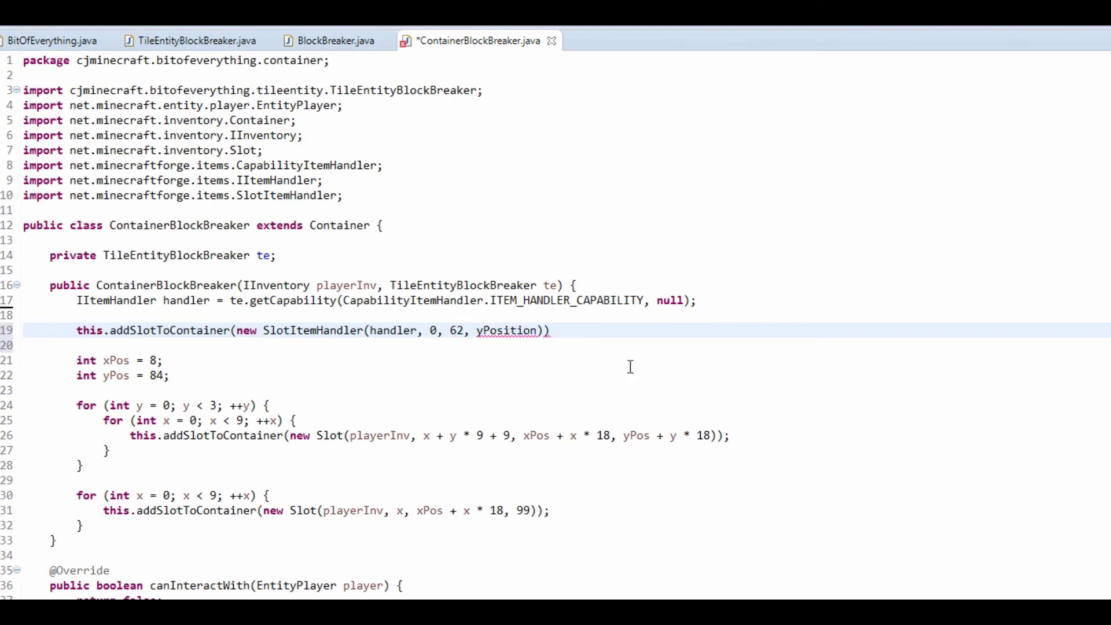
{"action": "double_click", "coordinate": [499, 329]}
{"action": "type", "text": "17"}
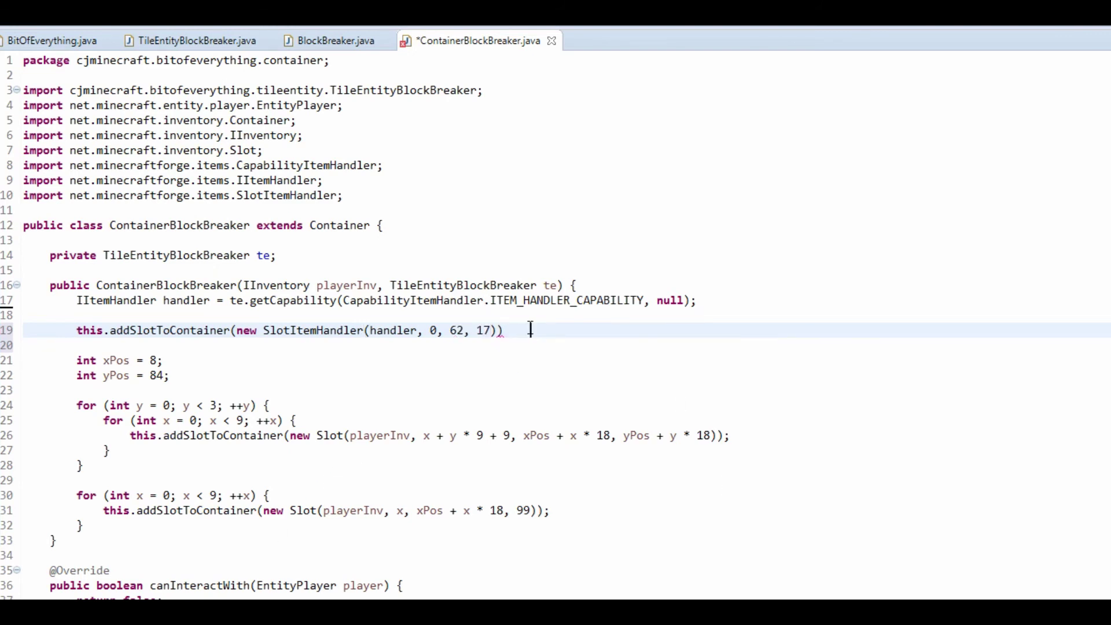
{"action": "type", "text": ";"}
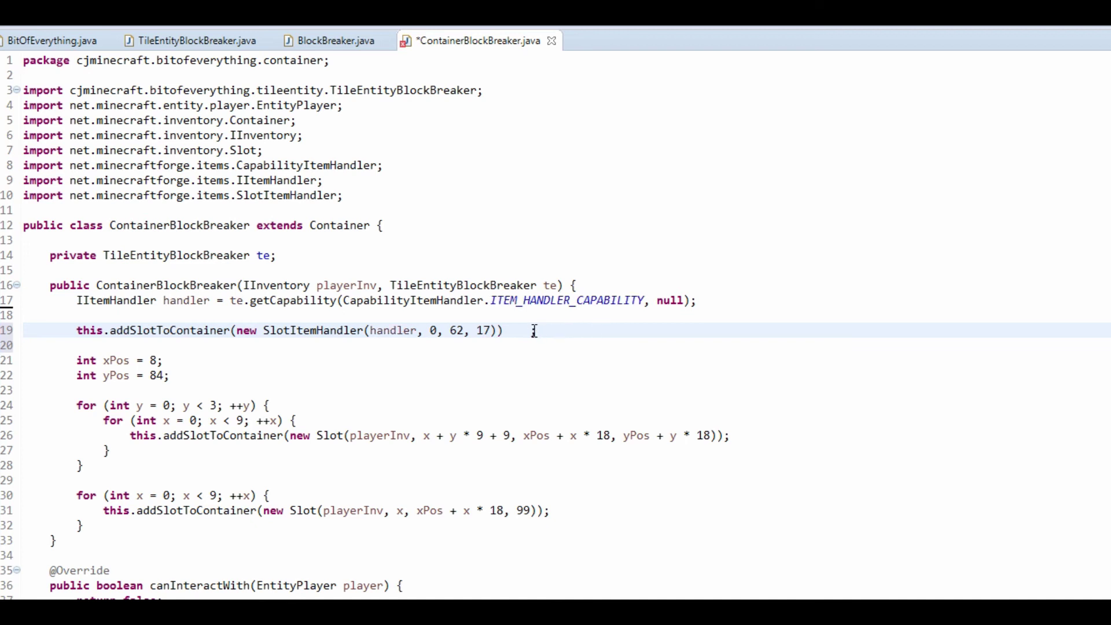
Duplicate the slot statement into nine identical lines
{"action": "left_click_drag", "start_coordinate": [530, 331], "coordinate": [76, 331]}
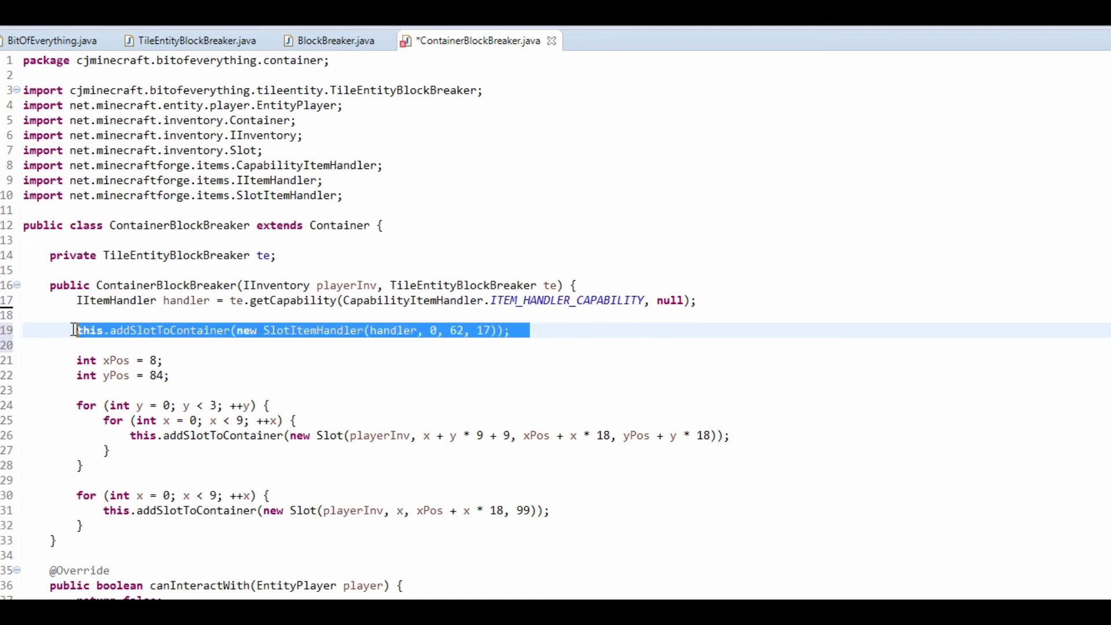
{"action": "key", "text": "ctrl+c"}
{"action": "left_click", "coordinate": [530, 331]}
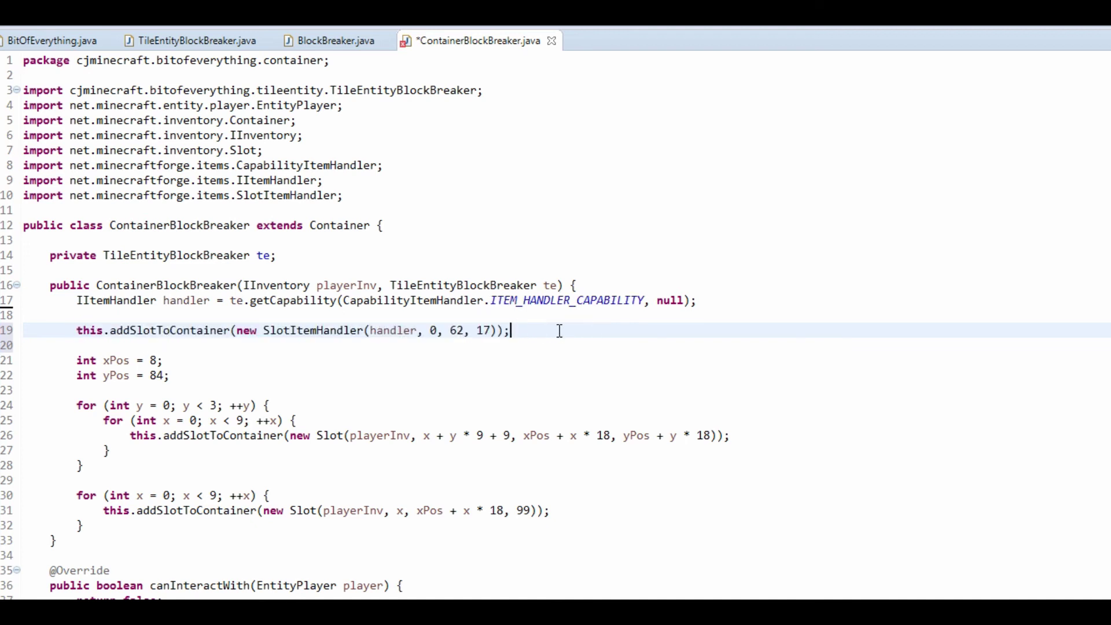
{"action": "key", "text": "Return"}
{"action": "key", "text": "ctrl+v"}
{"action": "key", "text": "shift+Home"}
{"action": "key", "text": "ctrl+c"}
{"action": "key", "text": "ctrl+v"}
{"action": "key", "text": "Return"}
{"action": "key", "text": "ctrl+v"}
{"action": "key", "text": "Return"}
{"action": "key", "text": "ctrl+v"}
{"action": "key", "text": "Return"}
{"action": "key", "text": "ctrl+v"}
{"action": "key", "text": "Return"}
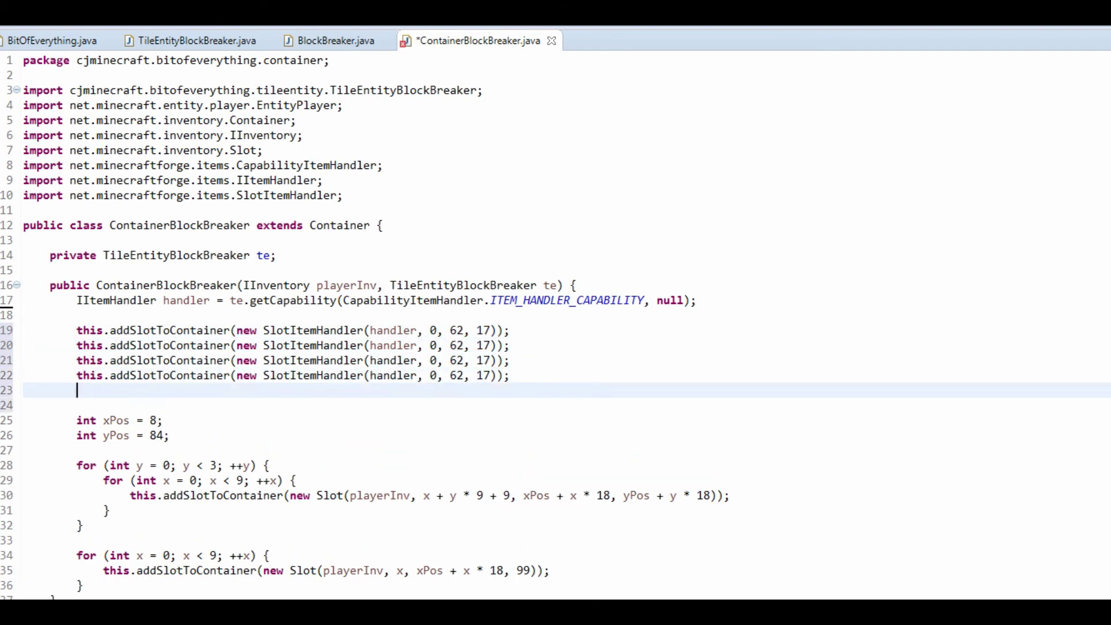
{"action": "key", "text": "ctrl+v"}
{"action": "key", "text": "Return"}
{"action": "key", "text": "ctrl+v"}
{"action": "key", "text": "Return"}
{"action": "key", "text": "ctrl+v"}
{"action": "key", "text": "Return"}
{"action": "key", "text": "ctrl+v"}
Renumber the copied slot indices from 1 through 8
{"action": "double_click", "coordinate": [433, 346]}
{"action": "key", "text": "1"}
{"action": "key", "text": "Down"}
{"action": "key", "text": "BackSpace"}
{"action": "key", "text": "2"}
{"action": "key", "text": "Down"}
{"action": "key", "text": "BackSpace"}
{"action": "key", "text": "3"}
{"action": "key", "text": "Down"}
{"action": "key", "text": "BackSpace"}
{"action": "key", "text": "4"}
{"action": "key", "text": "Down"}
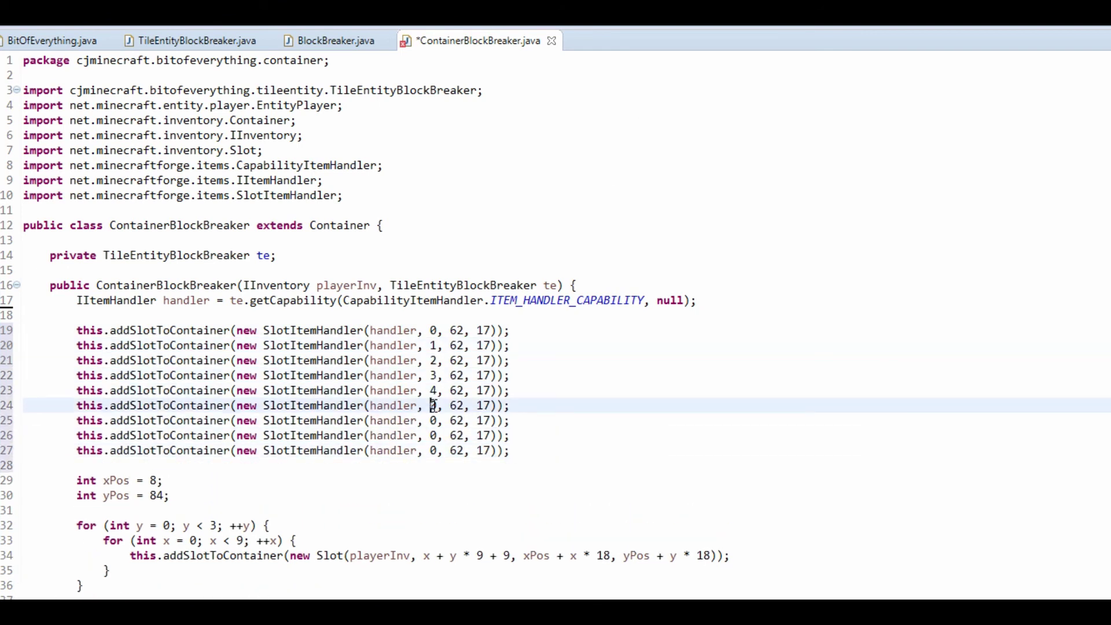
{"action": "key", "text": "BackSpace"}
{"action": "key", "text": "5"}
{"action": "key", "text": "Down"}
{"action": "key", "text": "BackSpace"}
{"action": "key", "text": "6"}
{"action": "key", "text": "Down"}
{"action": "key", "text": "BackSpace"}
{"action": "key", "text": "7"}
{"action": "key", "text": "Down"}
{"action": "key", "text": "BackSpace"}
{"action": "key", "text": "8"}
Edit slots 1–8 to grid positions x 62/80/98, y 17/35/53, checking the Paint.NET image
{"action": "key", "text": "alt+Tab"}
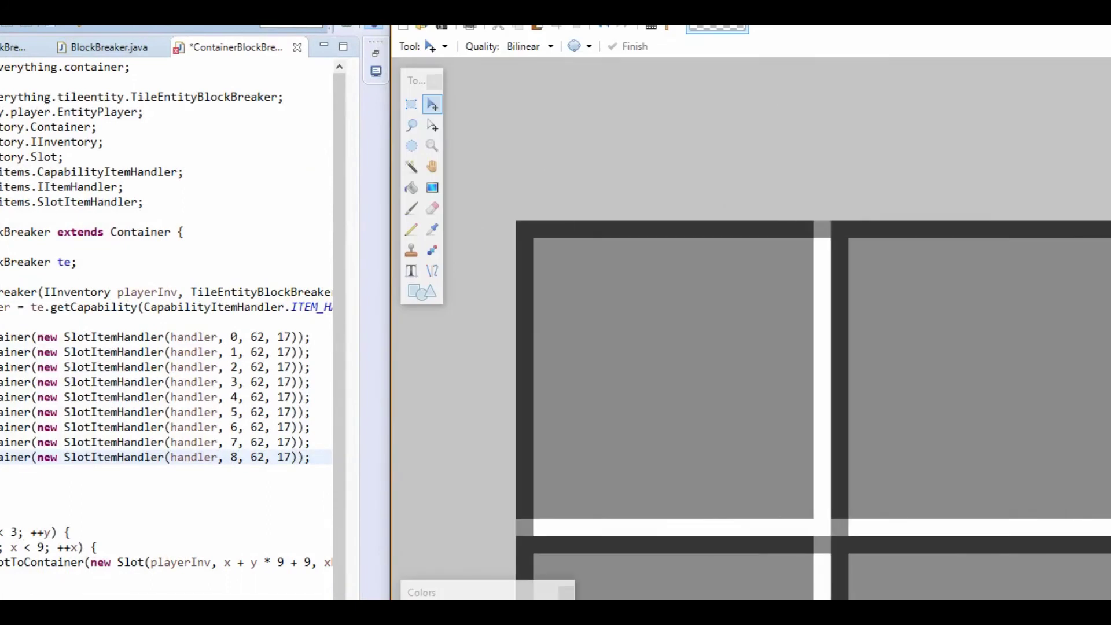
{"action": "double_click", "coordinate": [258, 351]}
{"action": "type", "text": "80"}
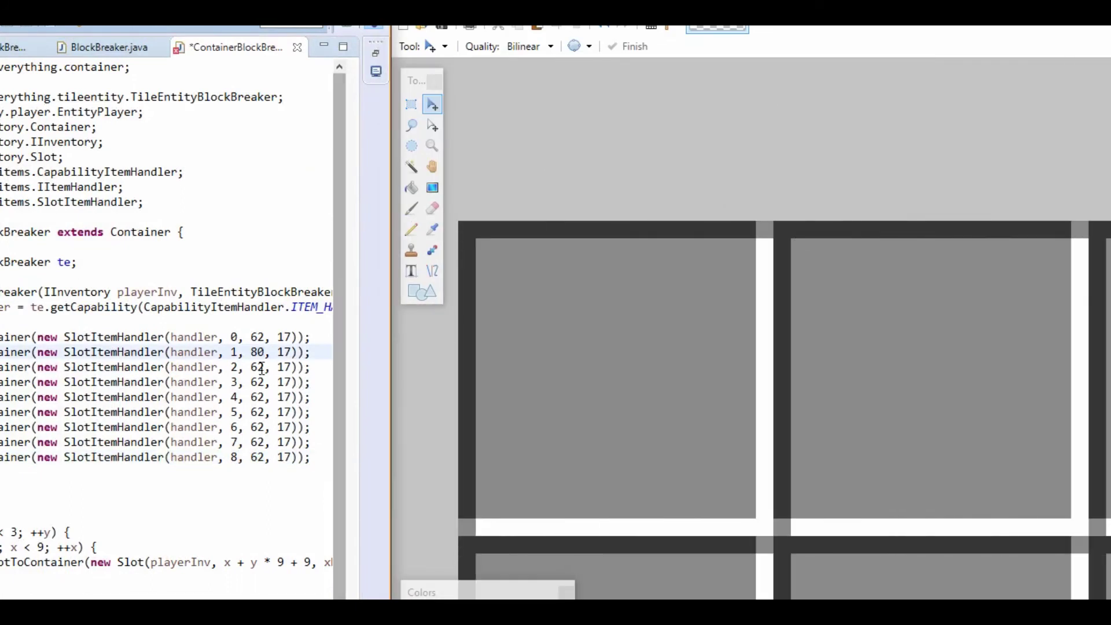
{"action": "left_click", "coordinate": [851, 250]}
{"action": "double_click", "coordinate": [258, 366]}
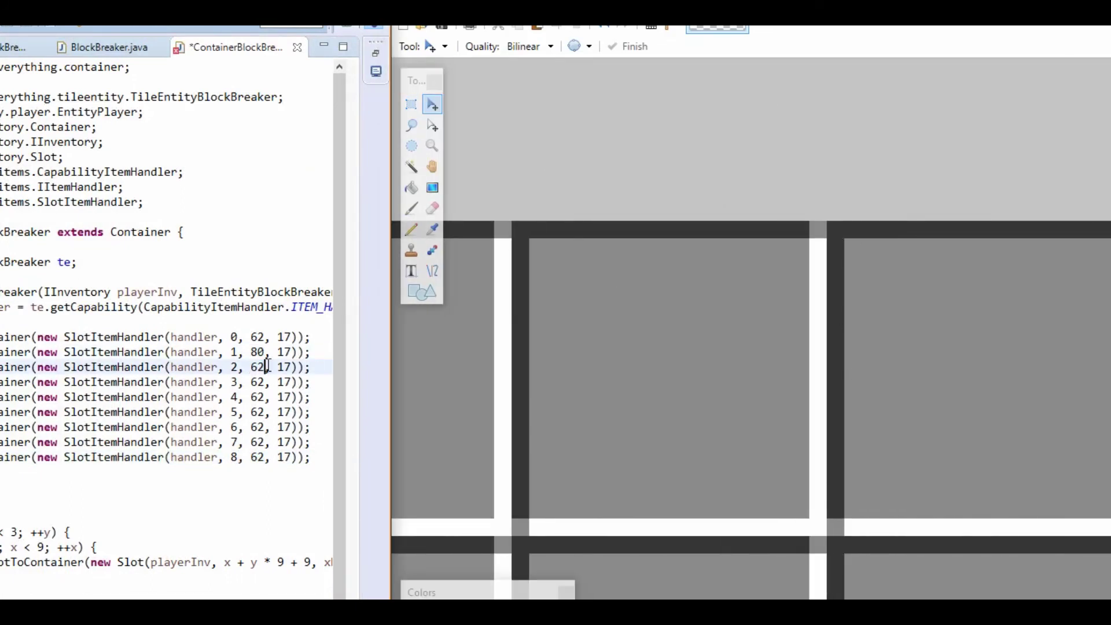
{"action": "type", "text": "98"}
{"action": "left_click", "coordinate": [911, 565]}
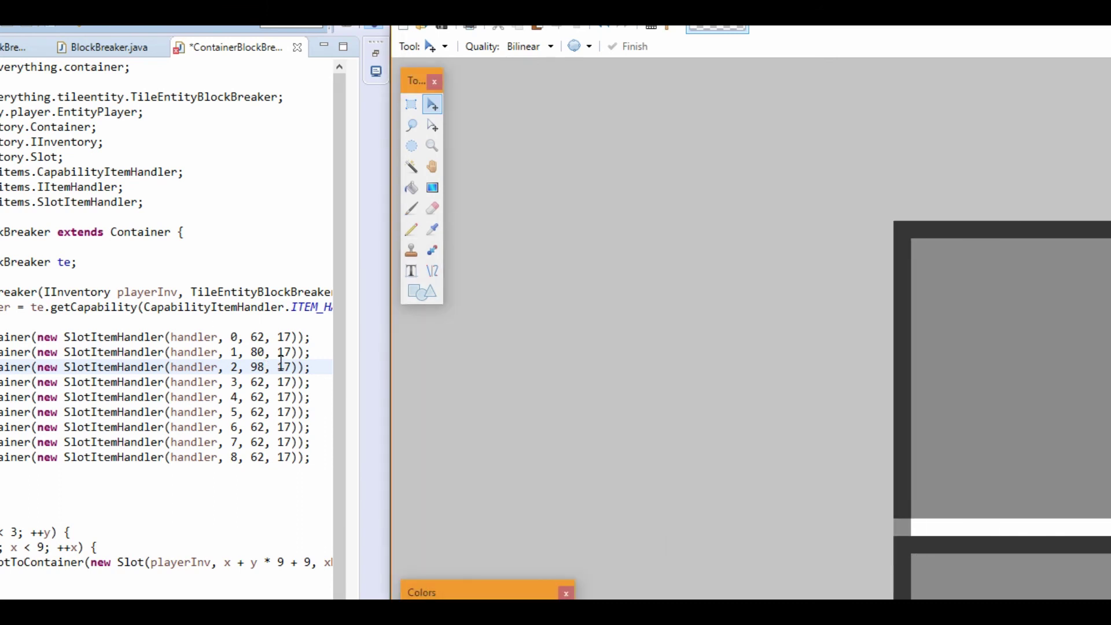
{"action": "double_click", "coordinate": [283, 382]}
{"action": "type", "text": "3535"}
{"action": "double_click", "coordinate": [283, 411]}
{"action": "type", "text": "35"}
{"action": "double_click", "coordinate": [258, 397]}
{"action": "type", "text": "80"}
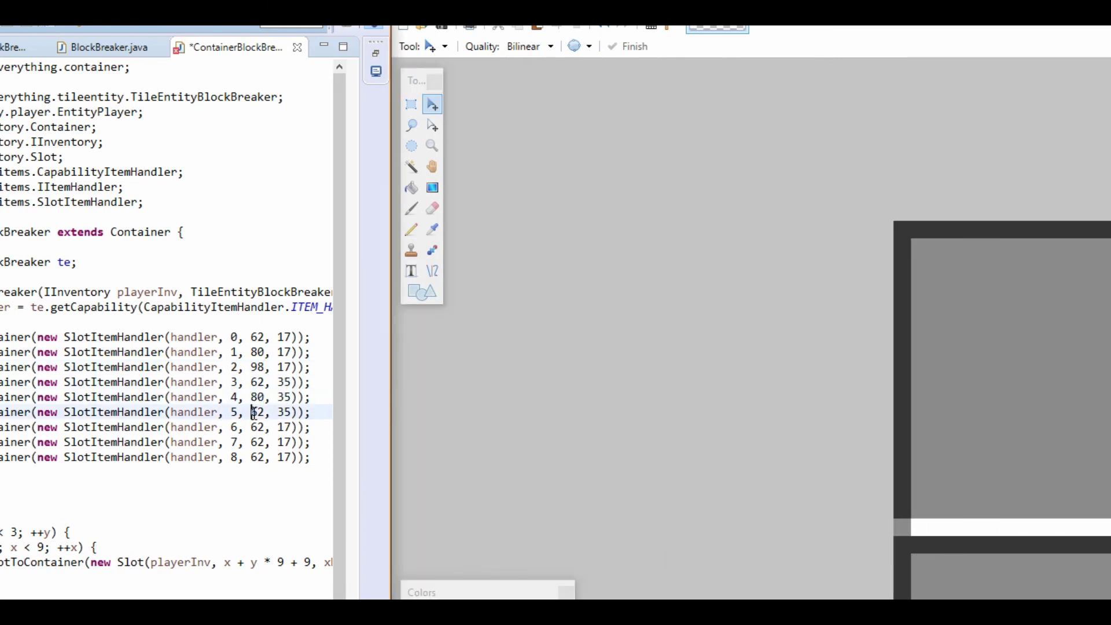
{"action": "type", "text": "98"}
{"action": "key", "text": "BackSpace"}
{"action": "key", "text": "BackSpace"}
{"action": "double_click", "coordinate": [258, 456]}
{"action": "type", "text": "98"}
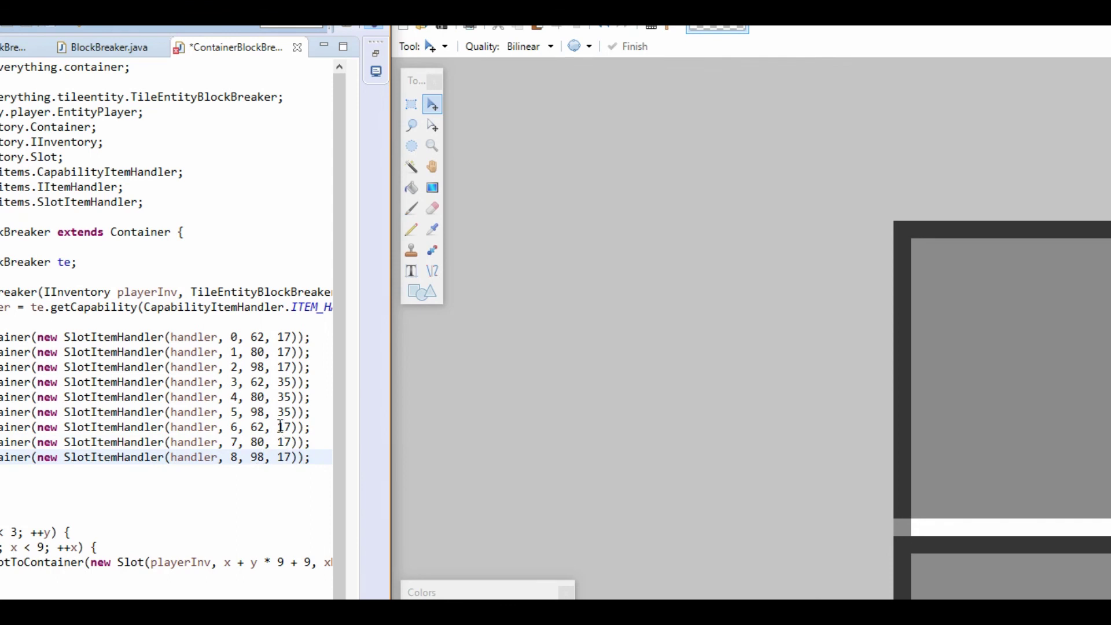
{"action": "double_click", "coordinate": [285, 427]}
{"action": "type", "text": "53"}
{"action": "double_click", "coordinate": [285, 441]}
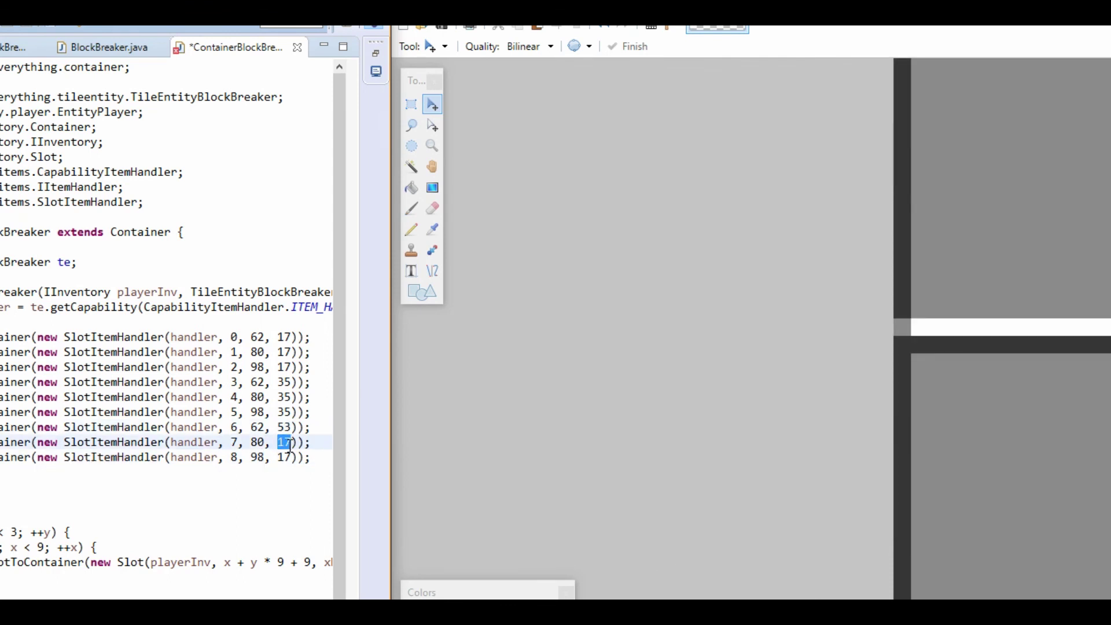
{"action": "type", "text": "53"}
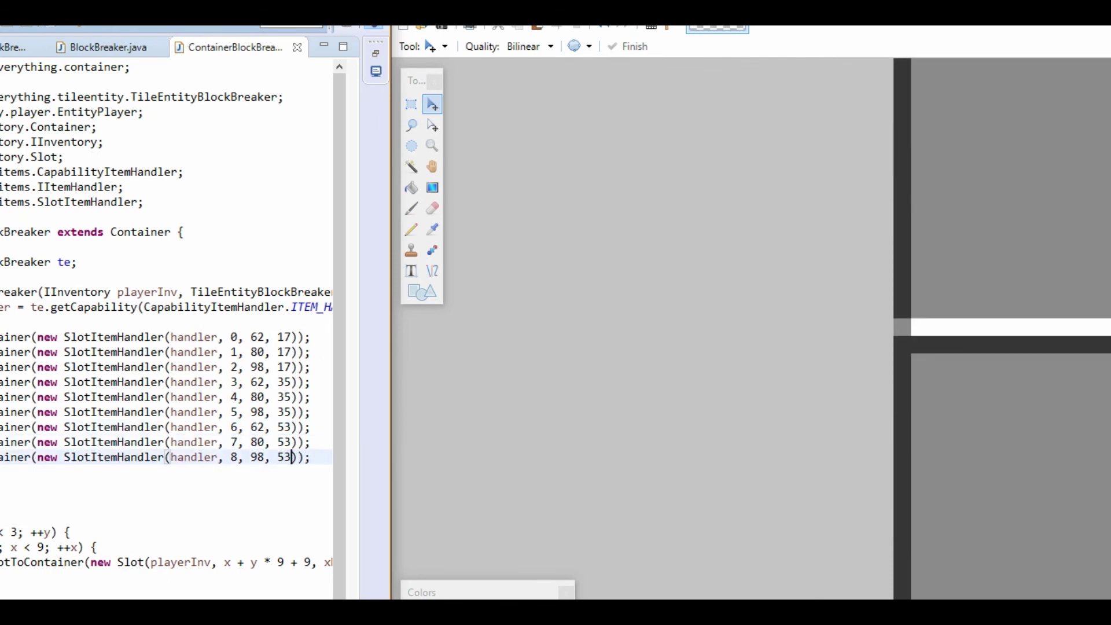
Close the Paint.NET reference and review the class at the last slot line
{"action": "key", "text": "super+Up"}
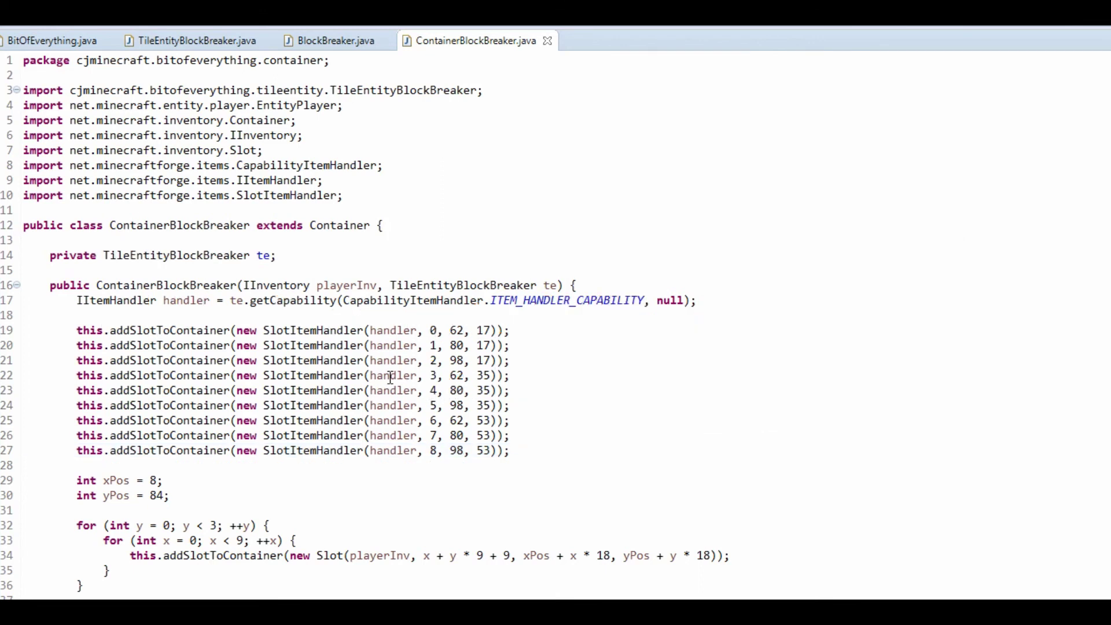
{"action": "left_click", "coordinate": [559, 457]}
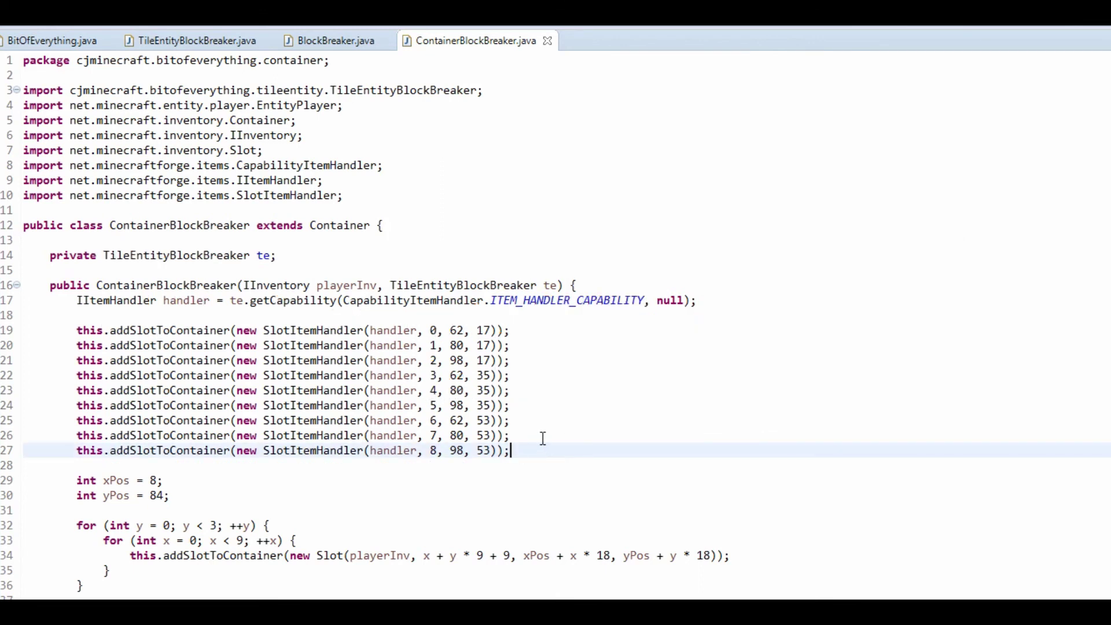